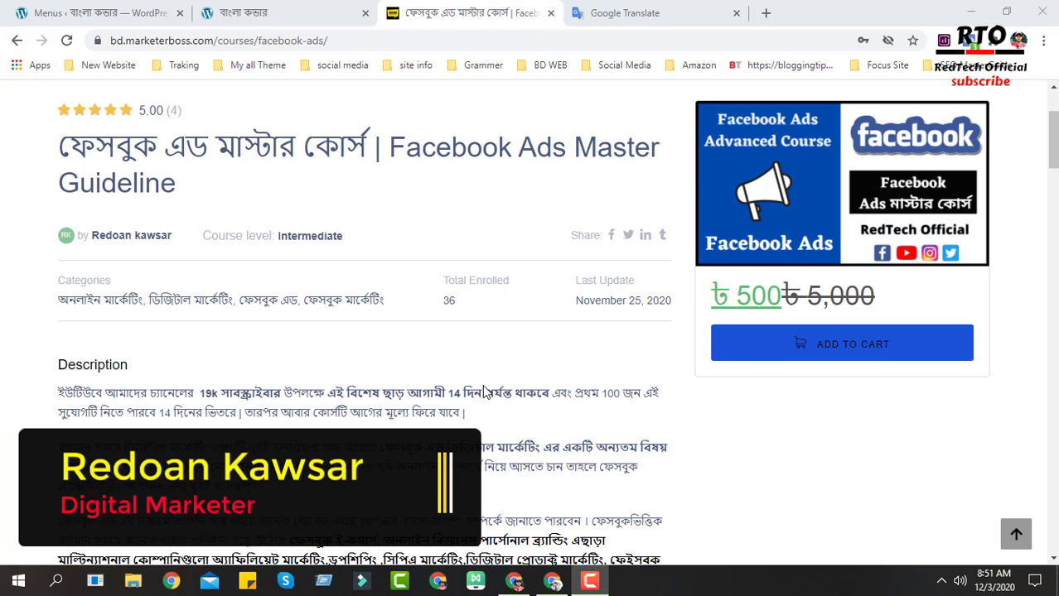
# - Examine the course page and the live site's header navigation menu
pyautogui.scroll(2, 482, 389)
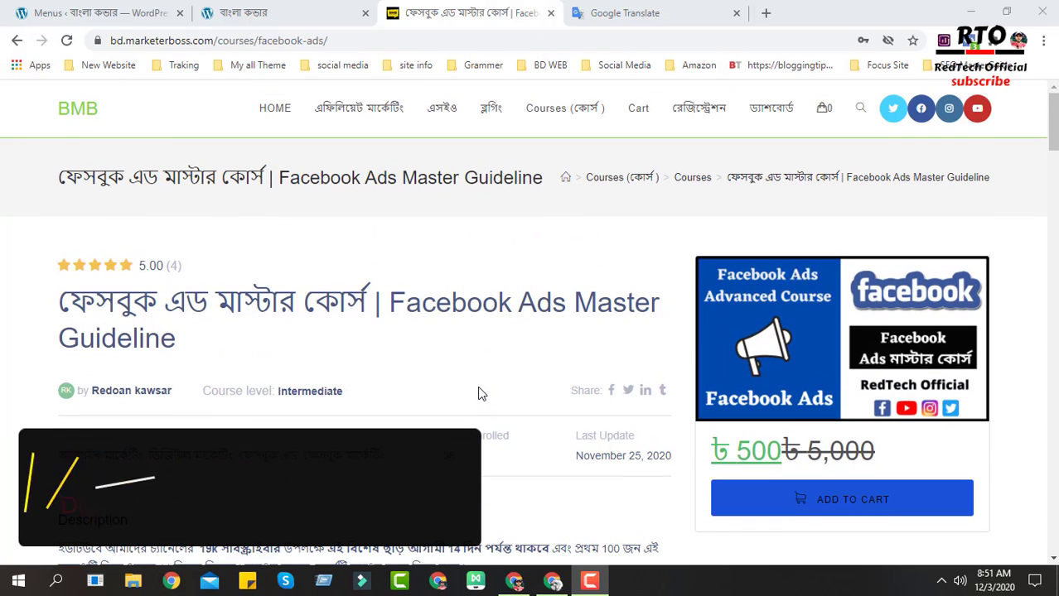
pyautogui.click(299, 20)
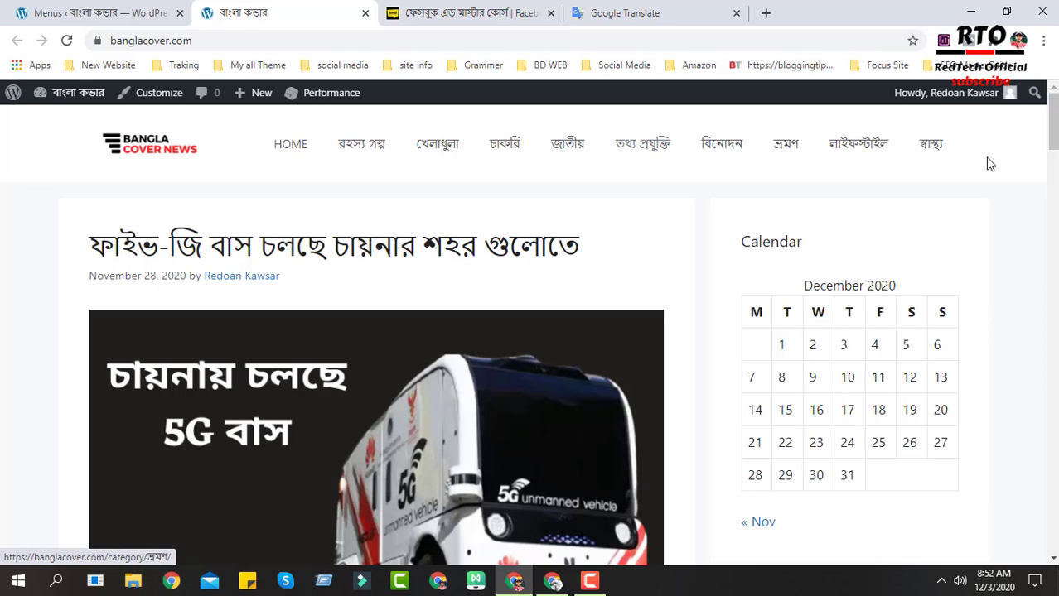
pyautogui.scroll(-1, 963, 242)
pyautogui.scroll(1, 963, 241)
pyautogui.click(45, 8)
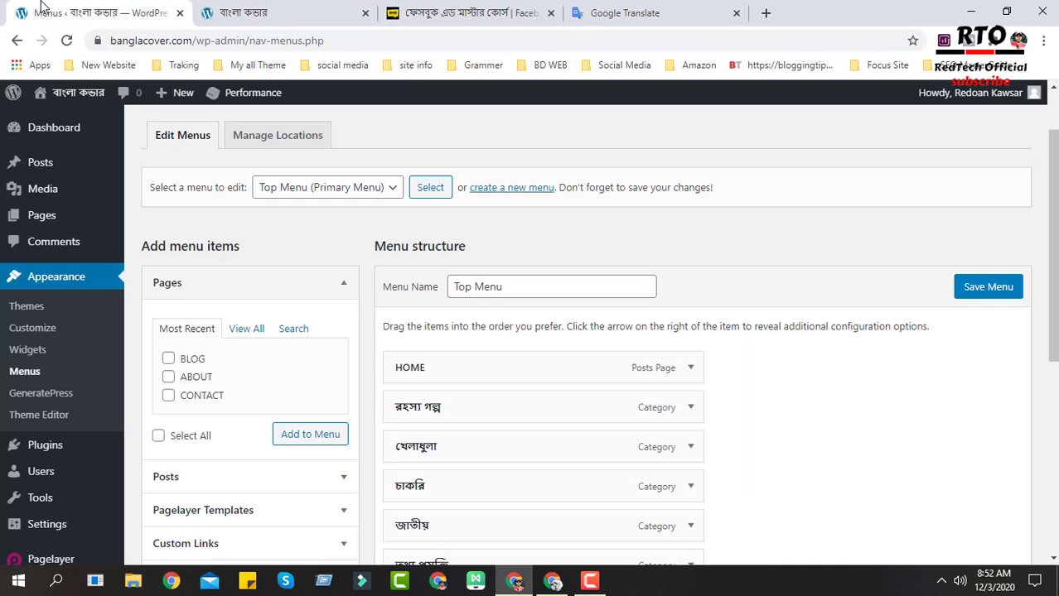
# - Review the Top Menu's existing items in the menu editor, comparing them with the live site
pyautogui.scroll(1, 48, 104)
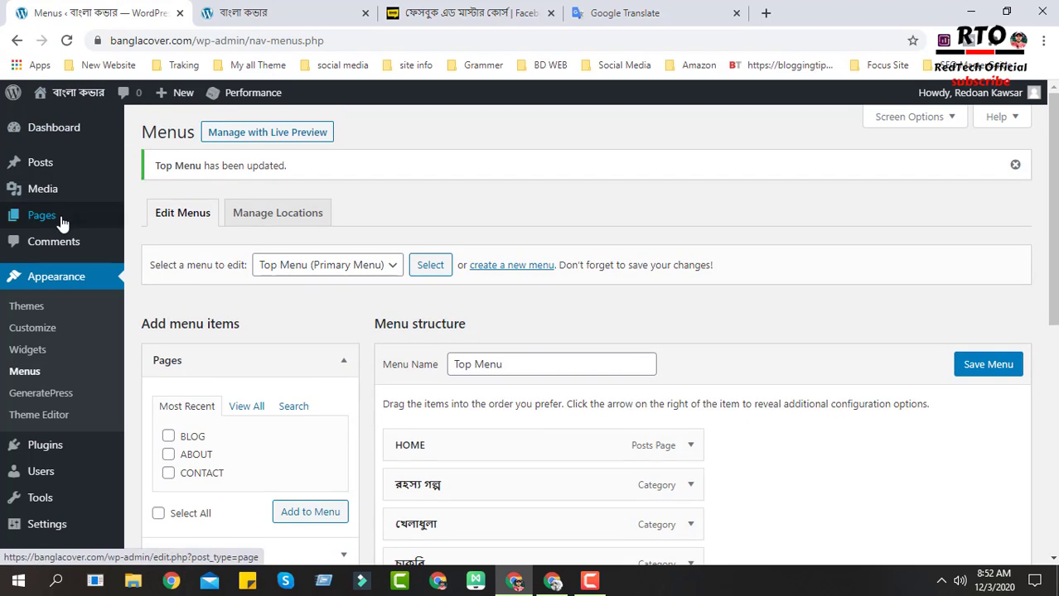
pyautogui.click(22, 374)
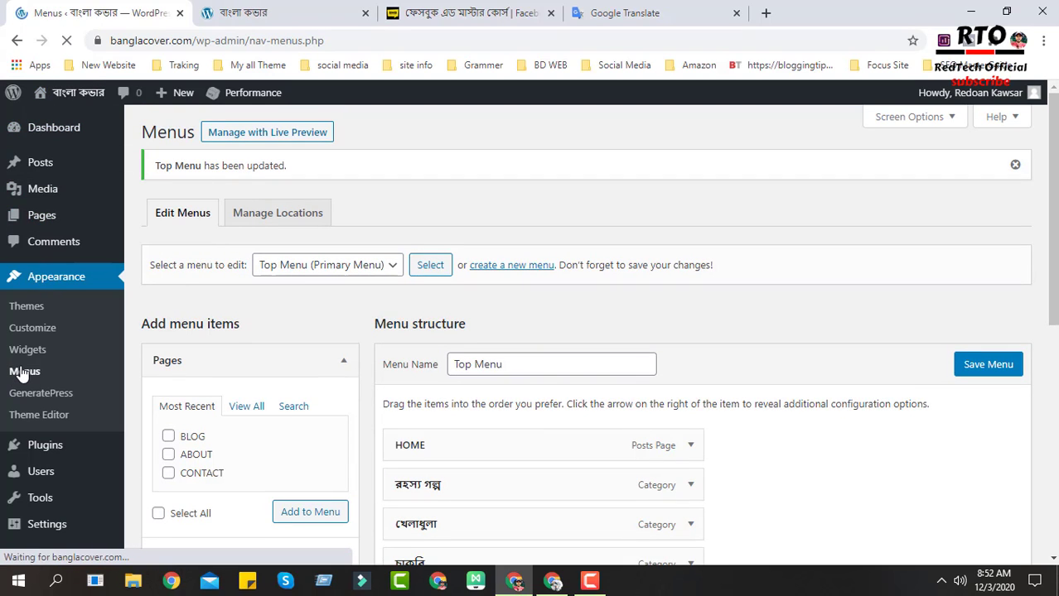
pyautogui.scroll(-1, 773, 404)
pyautogui.scroll(-3, 771, 404)
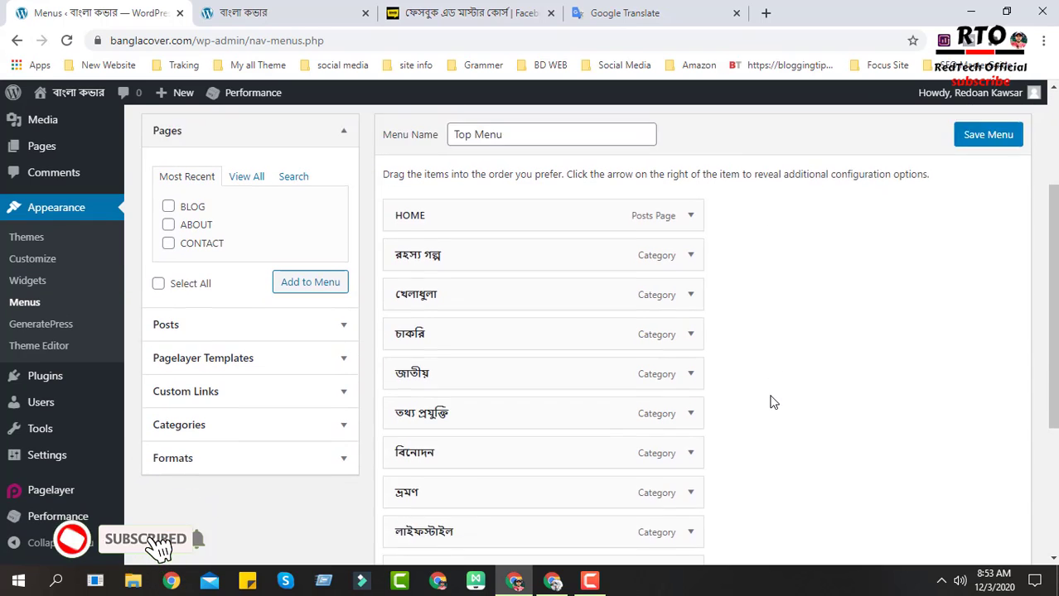
pyautogui.click(348, 17)
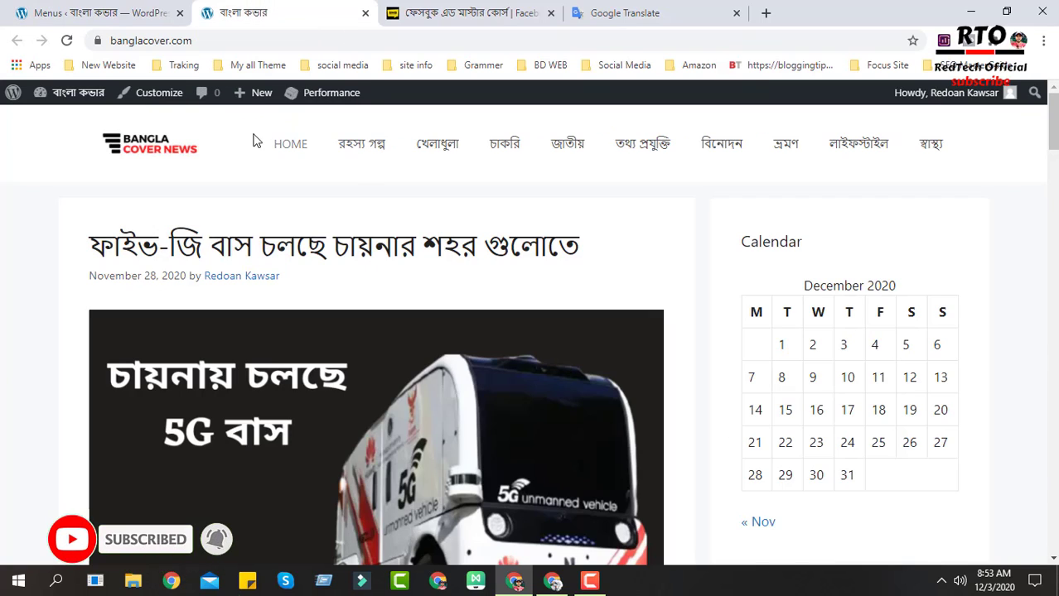
pyautogui.click(91, 13)
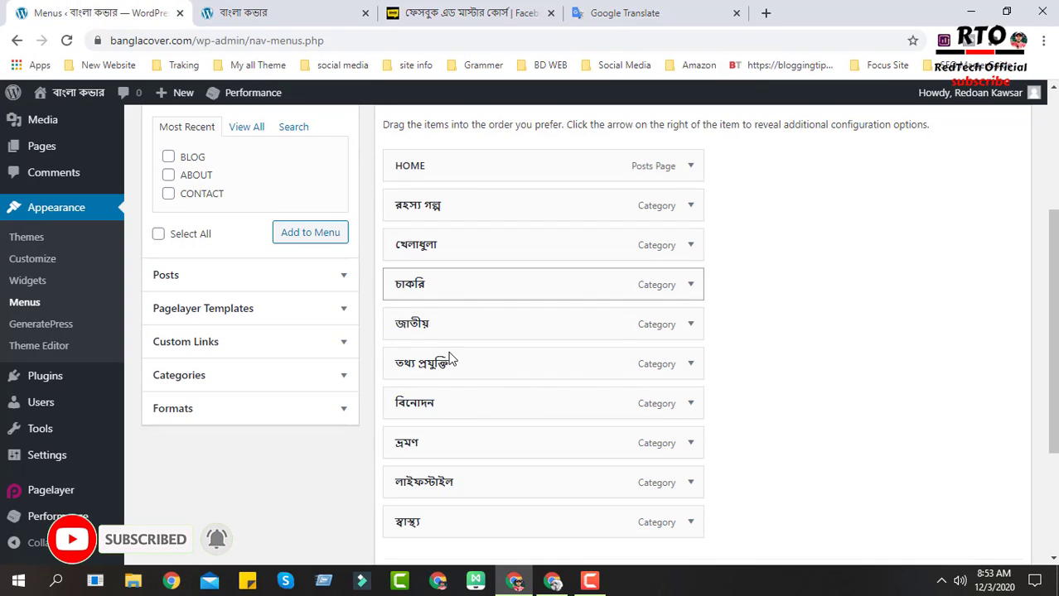
pyautogui.scroll(3, 260, 343)
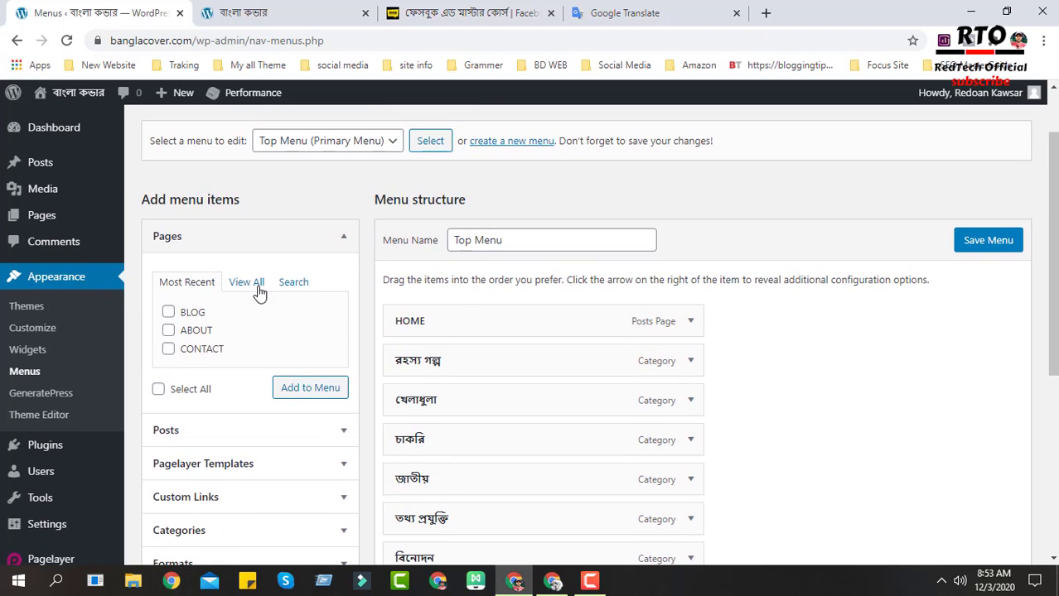
pyautogui.scroll(-1, 259, 294)
# - Browse the items available in the Pages, Posts and Categories panels
pyautogui.click(250, 205)
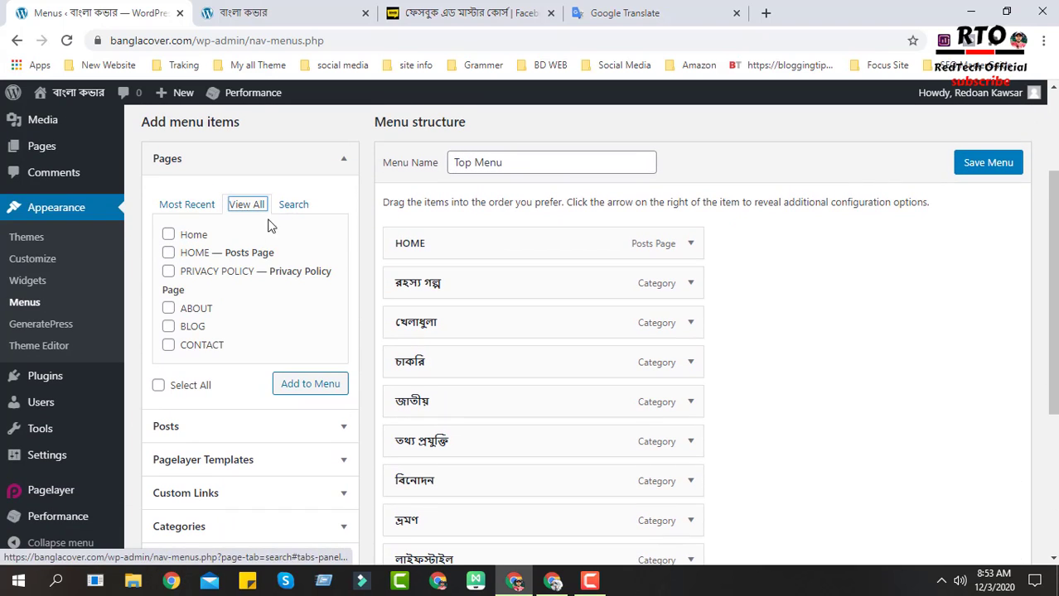
pyautogui.click(295, 206)
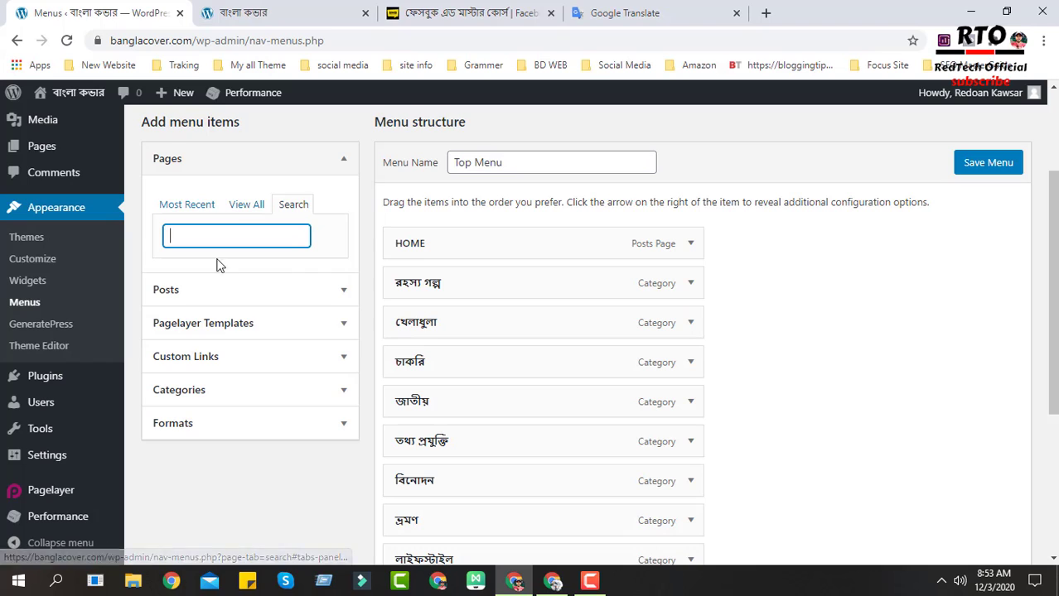
pyautogui.click(325, 298)
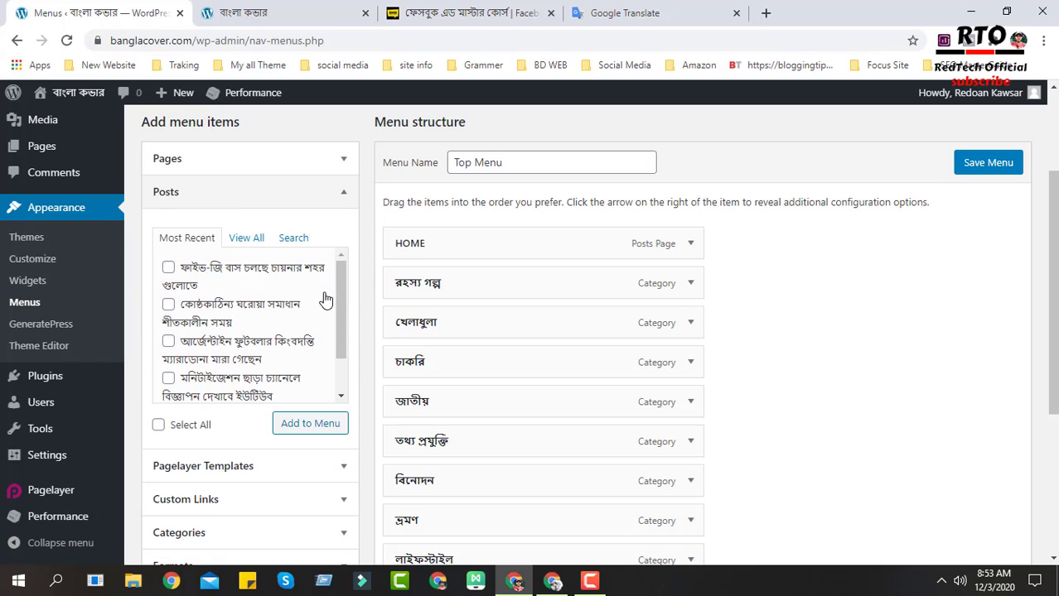
pyautogui.click(345, 192)
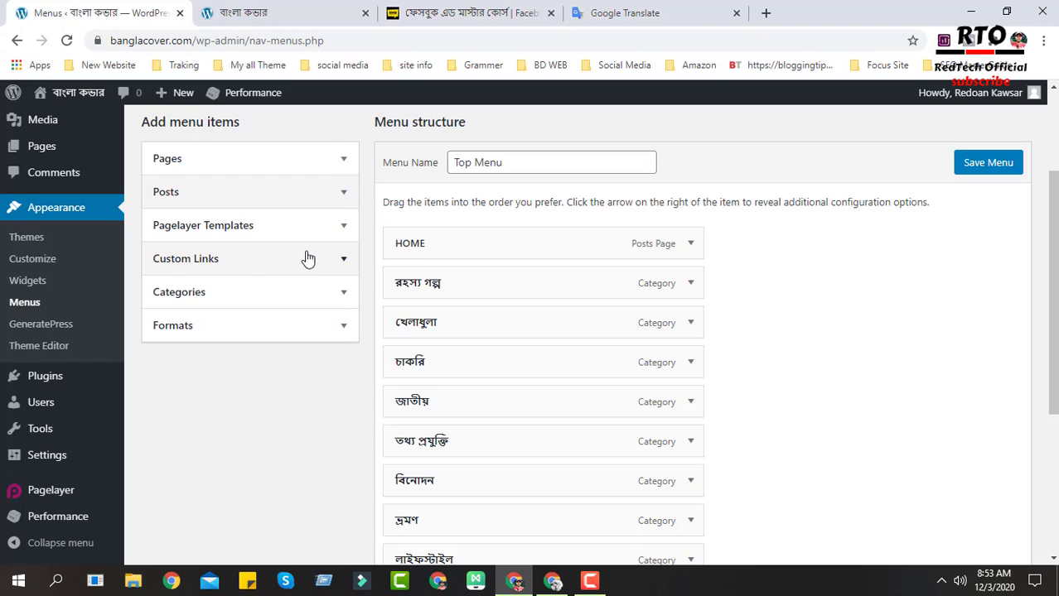
pyautogui.click(327, 291)
pyautogui.click(240, 338)
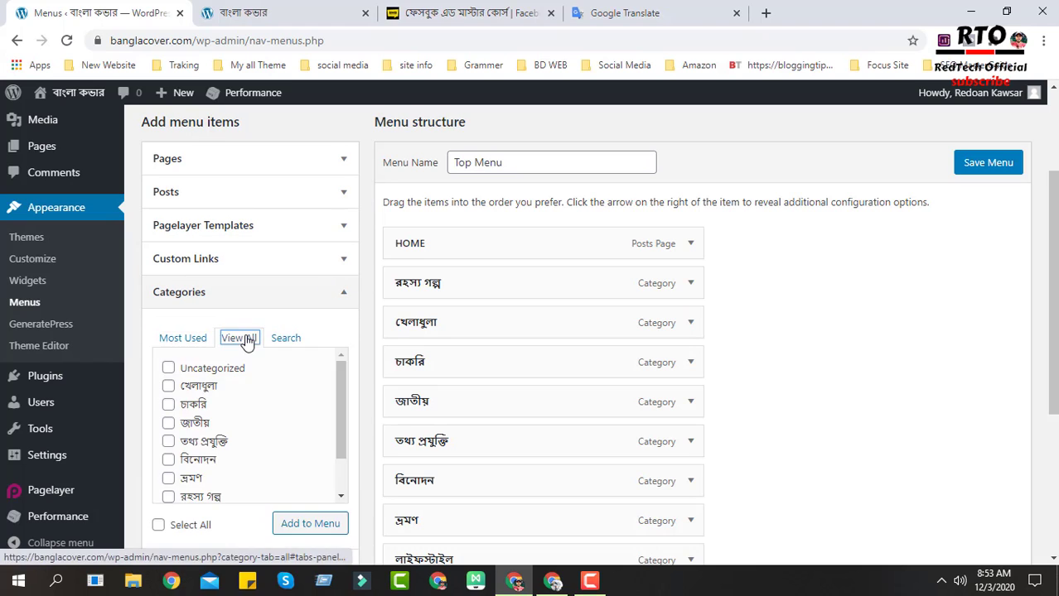
pyautogui.scroll(-2, 243, 338)
pyautogui.scroll(-2, 234, 320)
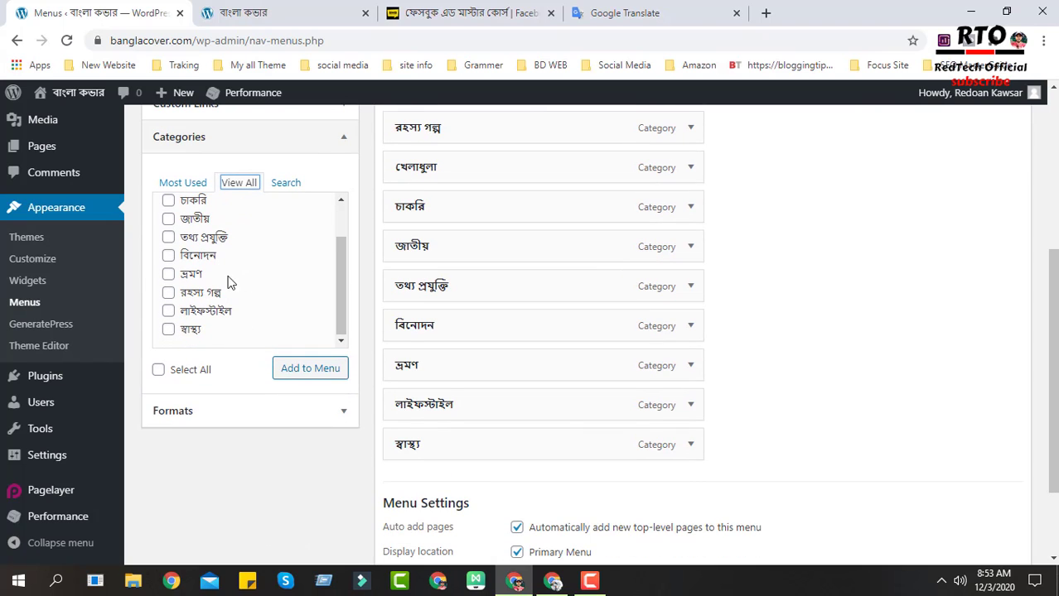
pyautogui.scroll(2, 220, 300)
pyautogui.scroll(2, 493, 452)
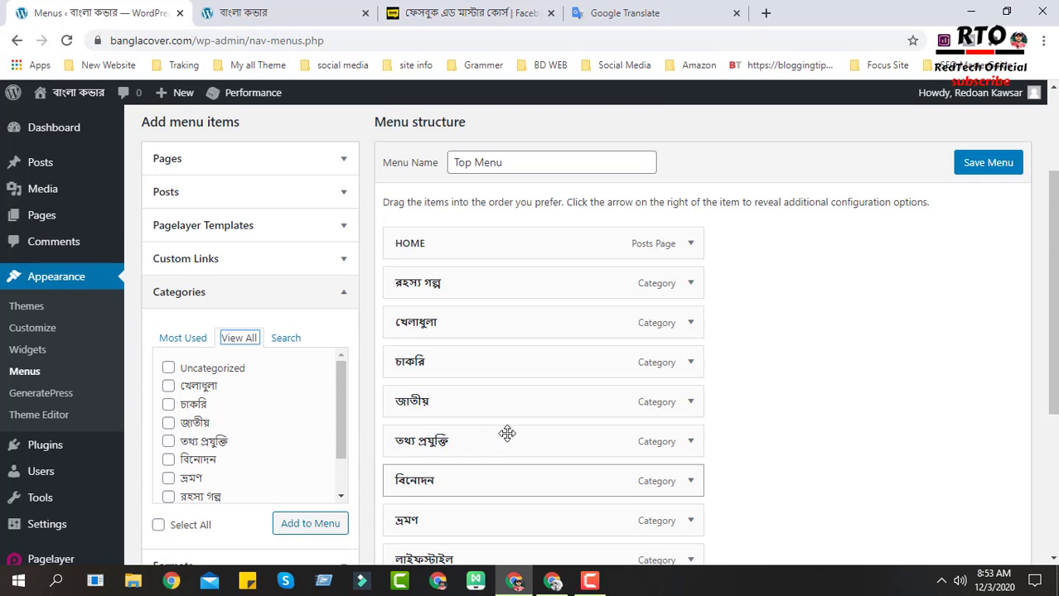
# - Collapse the Categories panel and open the Custom Links panel
pyautogui.click(343, 295)
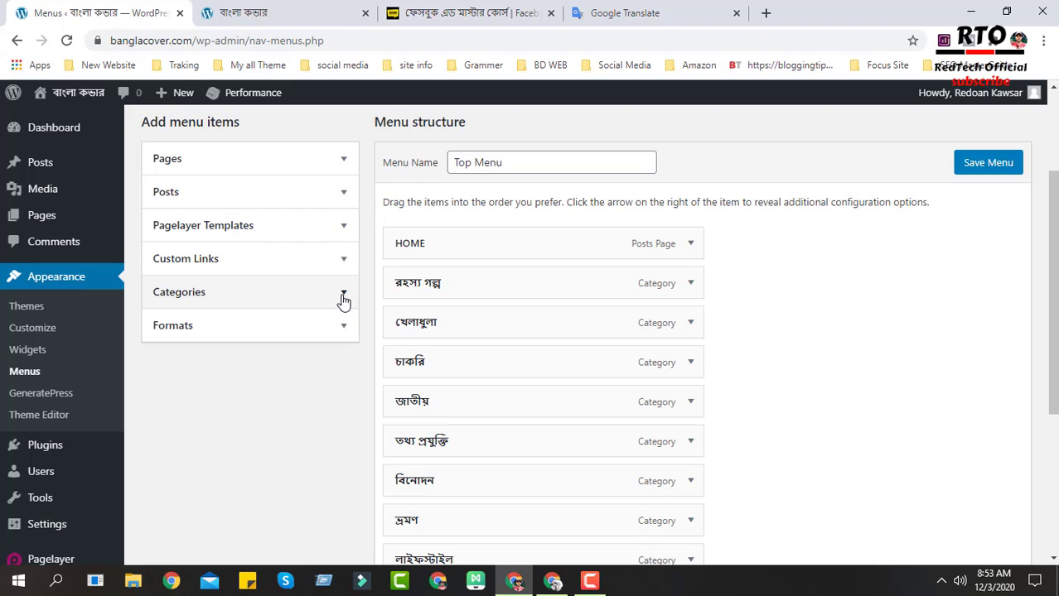
pyautogui.click(338, 264)
pyautogui.click(338, 264)
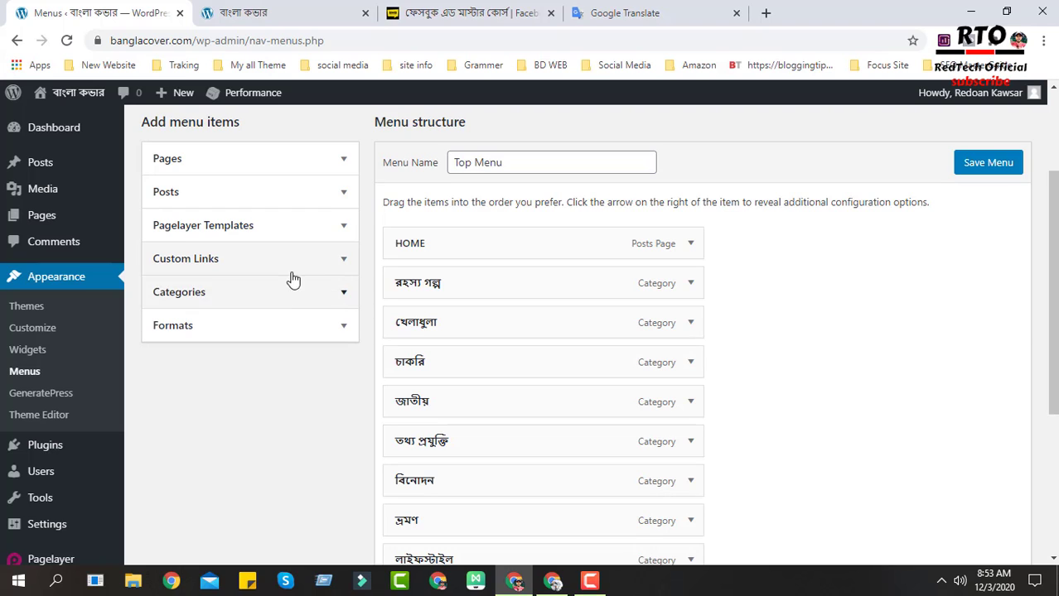
pyautogui.click(343, 262)
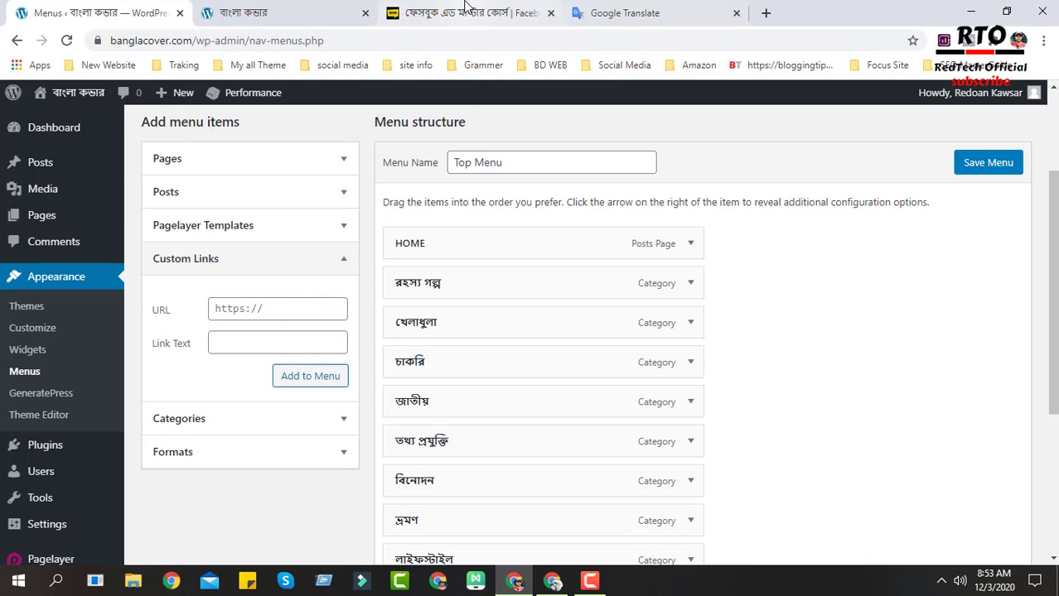
# - Copy the Facebook Ads course page's full URL
pyautogui.click(465, 12)
pyautogui.click(377, 44)
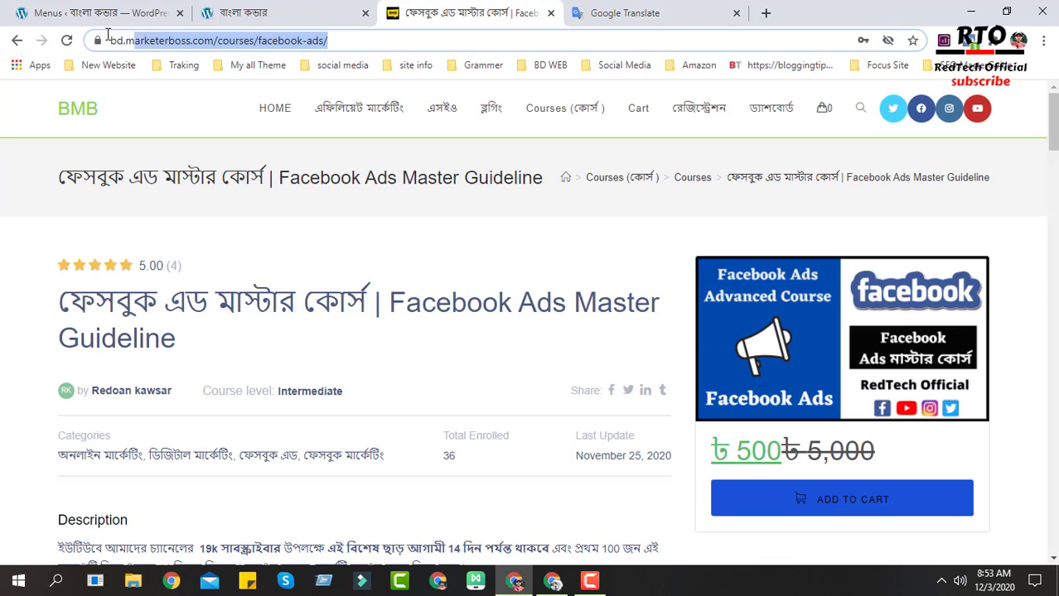
pyautogui.click(101, 41)
pyautogui.doubleClick(372, 44)
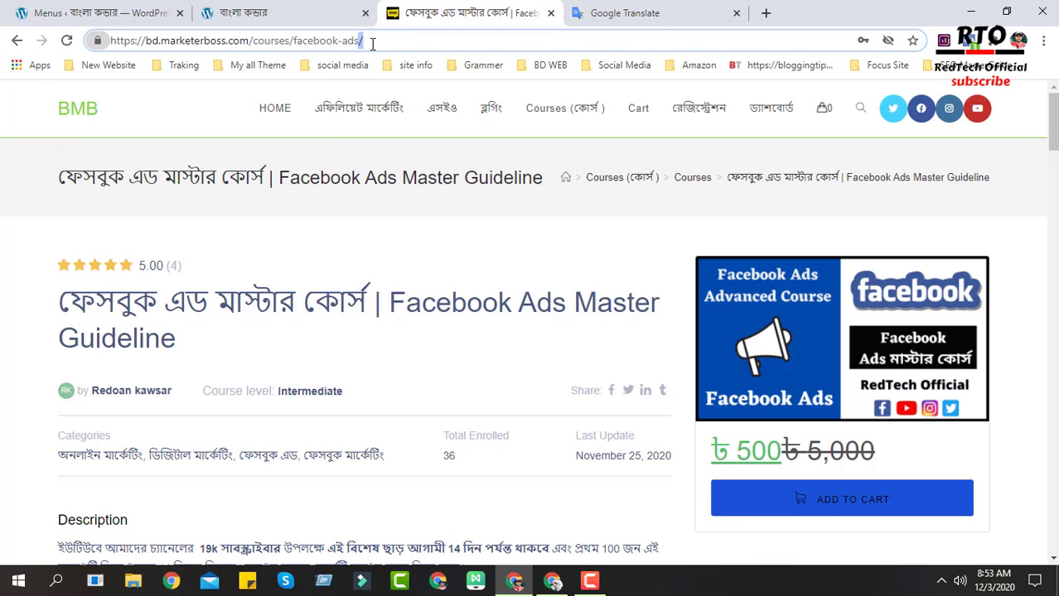
pyautogui.hotkey('ctrl', 'a')
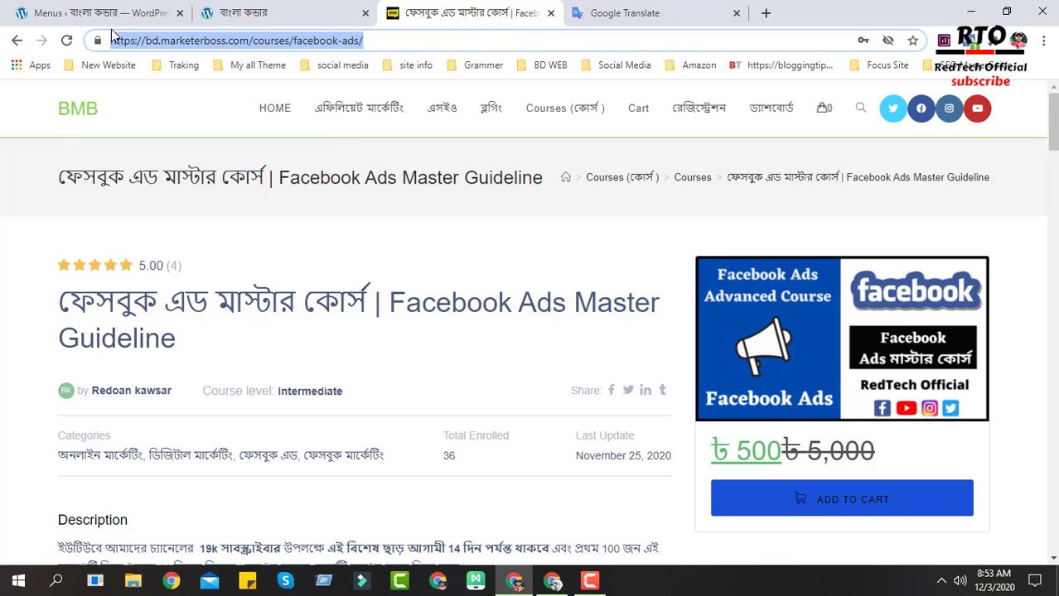
pyautogui.rightClick(246, 44)
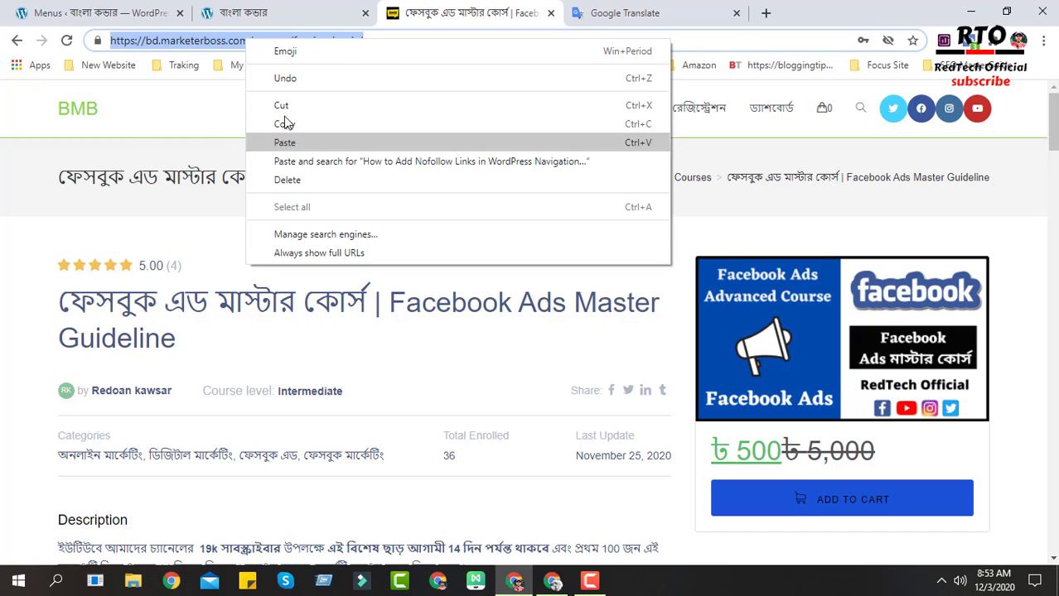
pyautogui.click(283, 124)
# - Paste the course URL into the custom link's URL field
pyautogui.click(267, 10)
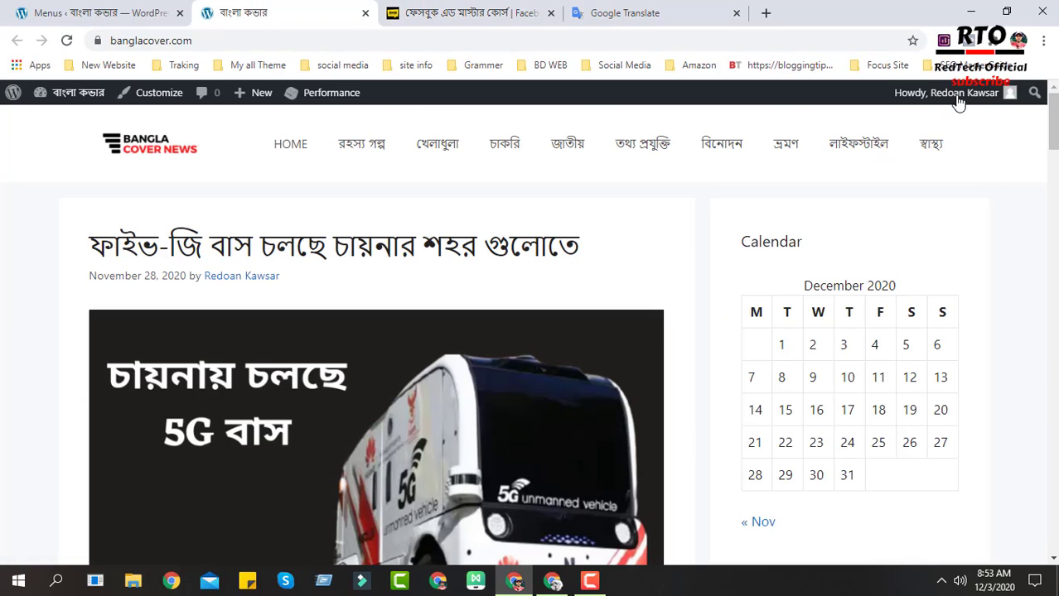
pyautogui.click(170, 6)
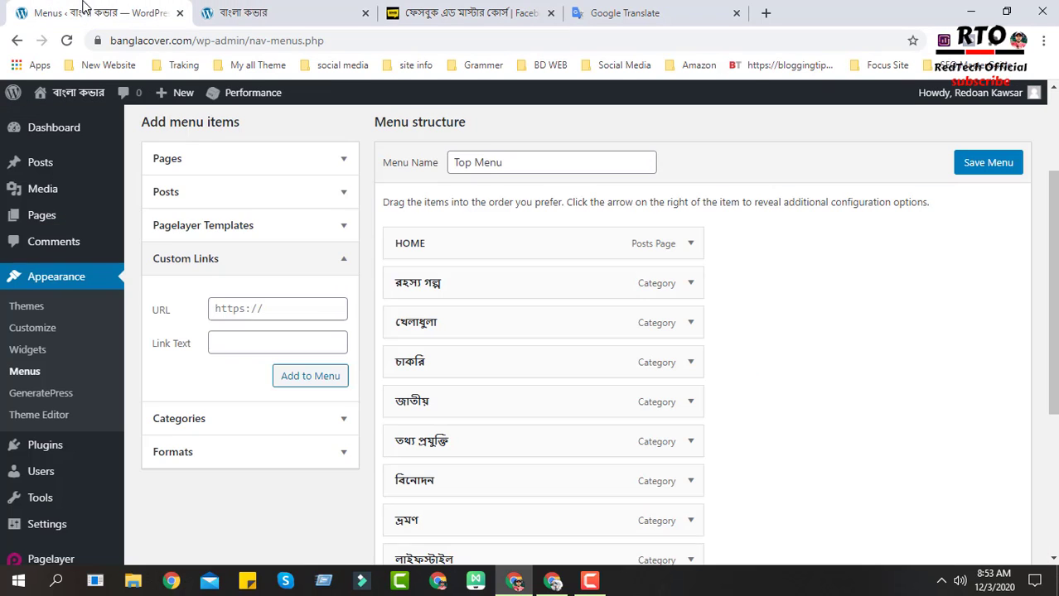
pyautogui.click(259, 309)
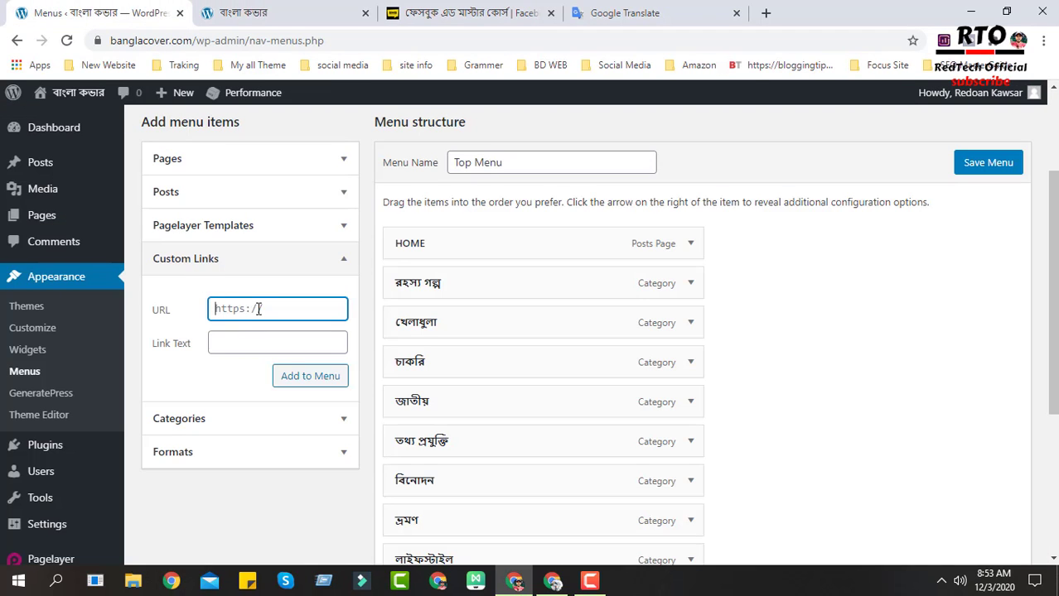
pyautogui.hotkey('ctrl', 'v')
# - Set the link text to My Course and add the custom link to the menu
pyautogui.click(254, 337)
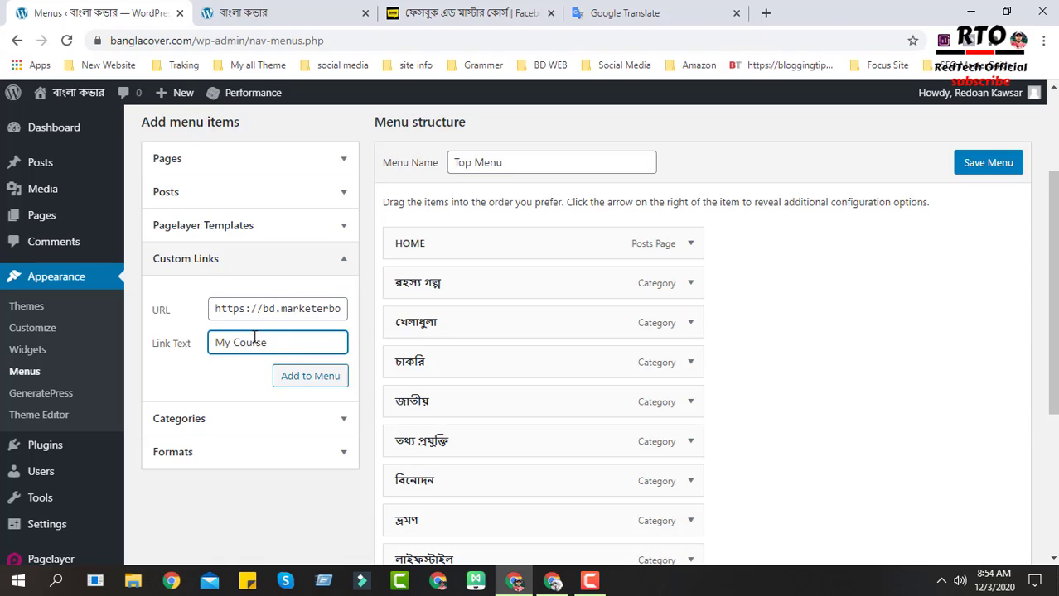
pyautogui.moveTo(293, 346); pyautogui.dragTo(203, 349)
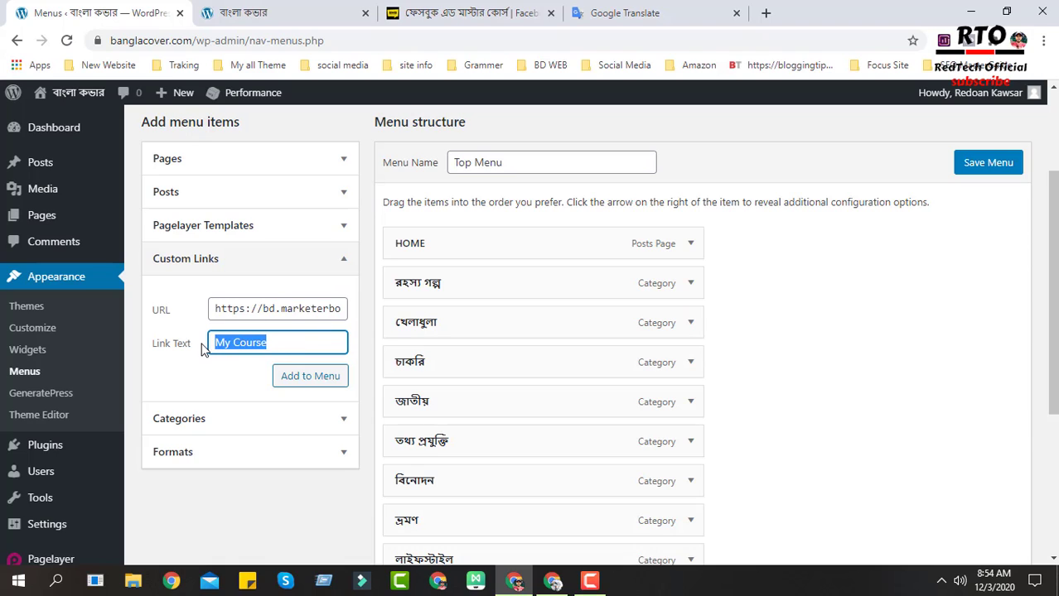
pyautogui.click(313, 343)
pyautogui.click(312, 377)
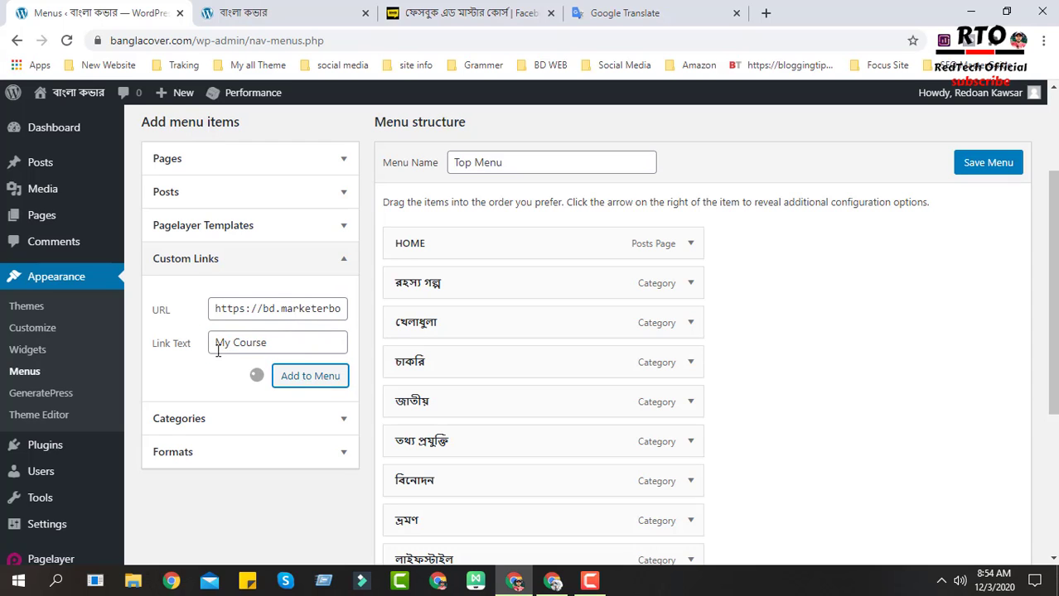
# - Save the Top Menu
pyautogui.scroll(-4, 581, 378)
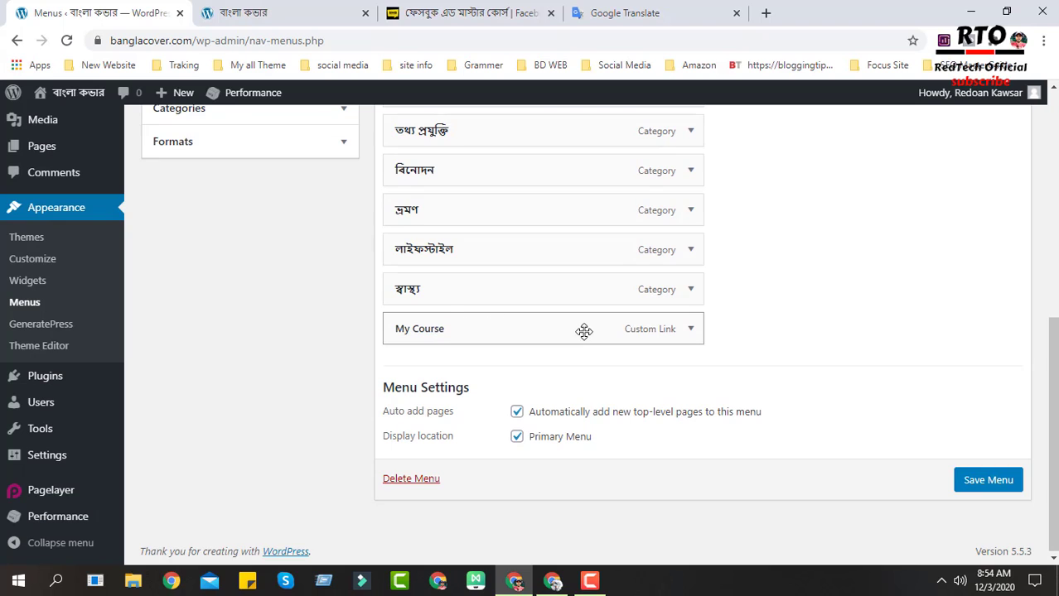
pyautogui.scroll(1, 593, 371)
pyautogui.scroll(-1, 839, 418)
pyautogui.click(973, 481)
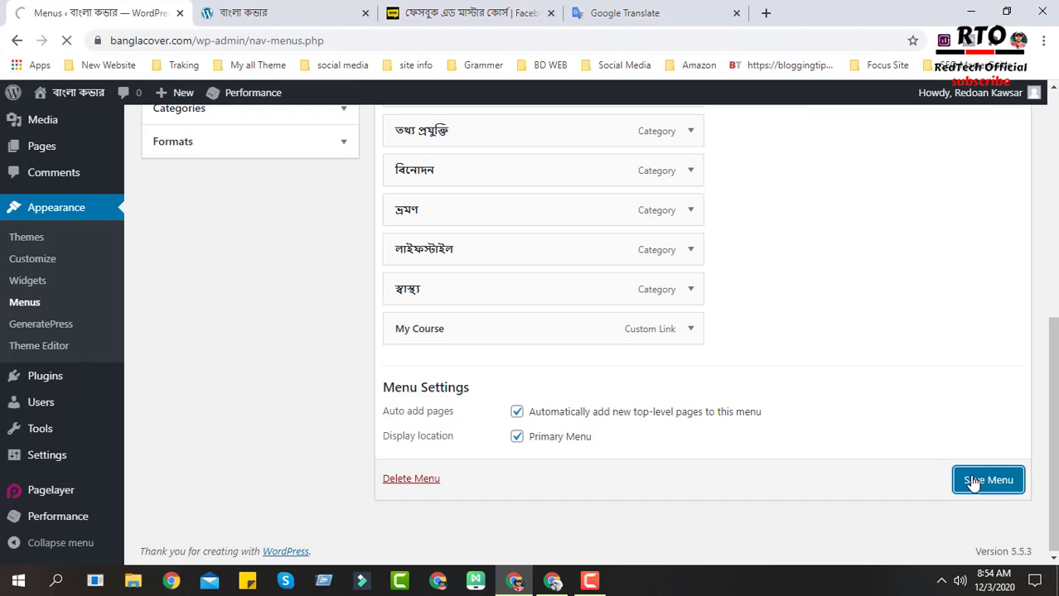
# - Reload the live site and follow the new My Course menu link to the course page
pyautogui.click(241, 12)
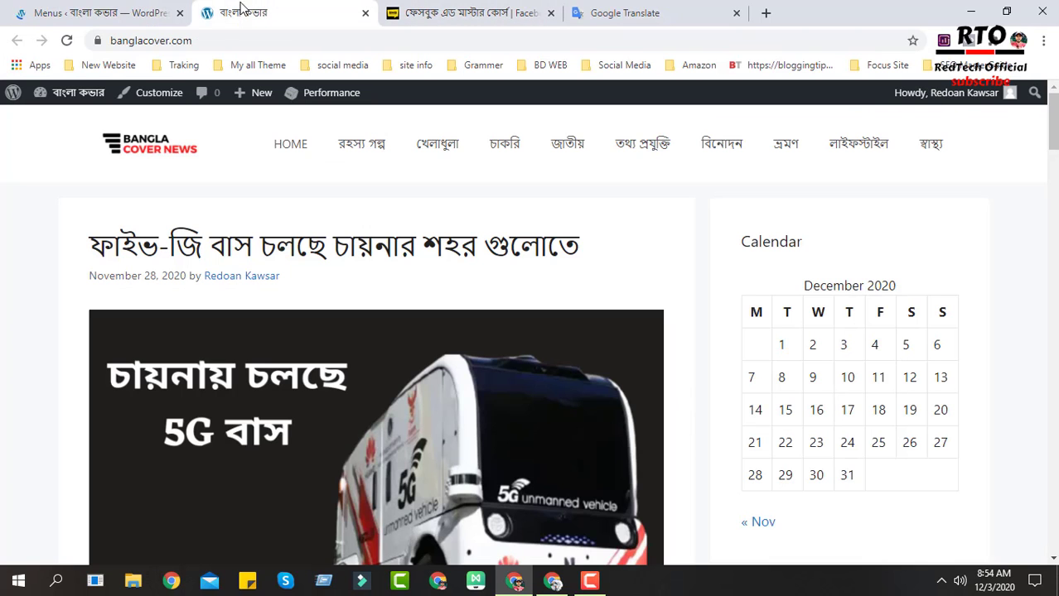
pyautogui.click(66, 42)
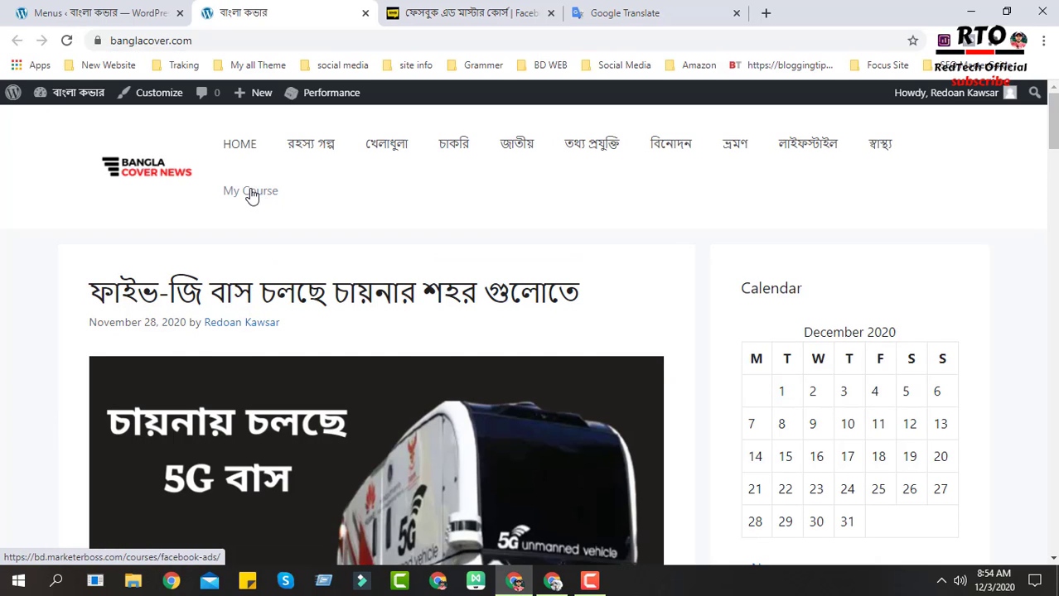
pyautogui.click(251, 195)
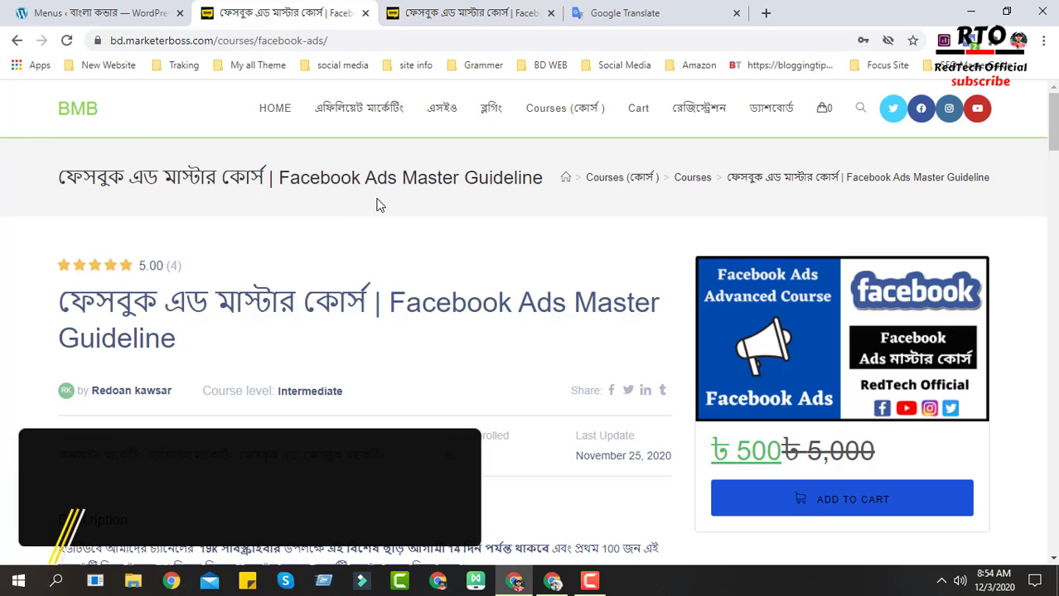
pyautogui.scroll(-1, 492, 354)
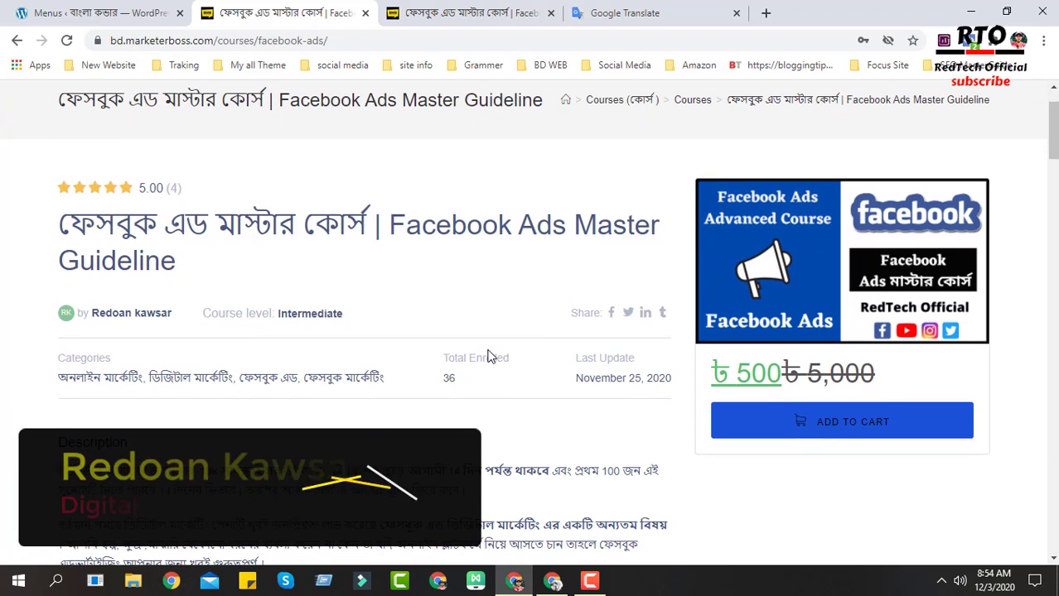
# - Close the duplicate course page tab and return to the Menus editor
pyautogui.scroll(1, 488, 352)
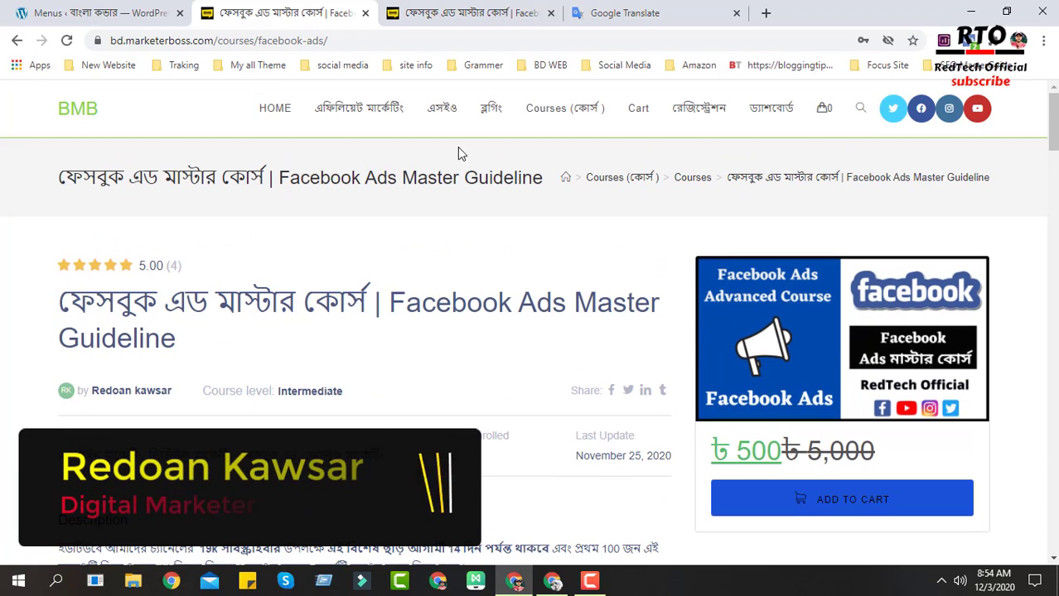
pyautogui.click(367, 13)
pyautogui.click(100, 12)
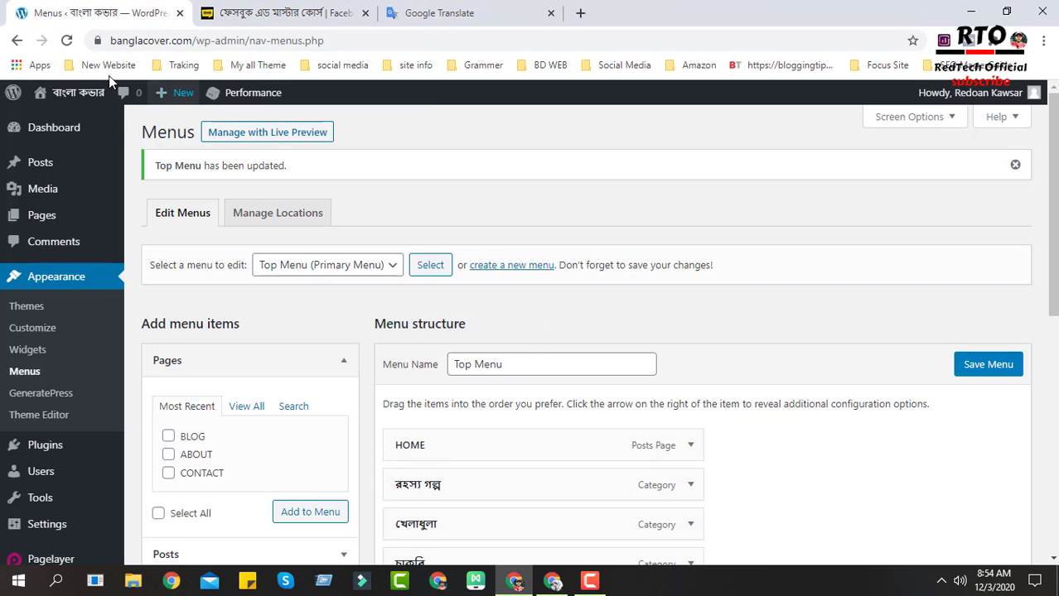
# - Open the live site in a new tab from the admin bar site menu
pyautogui.moveTo(71, 92)
pyautogui.rightClick(70, 122)
pyautogui.click(87, 128)
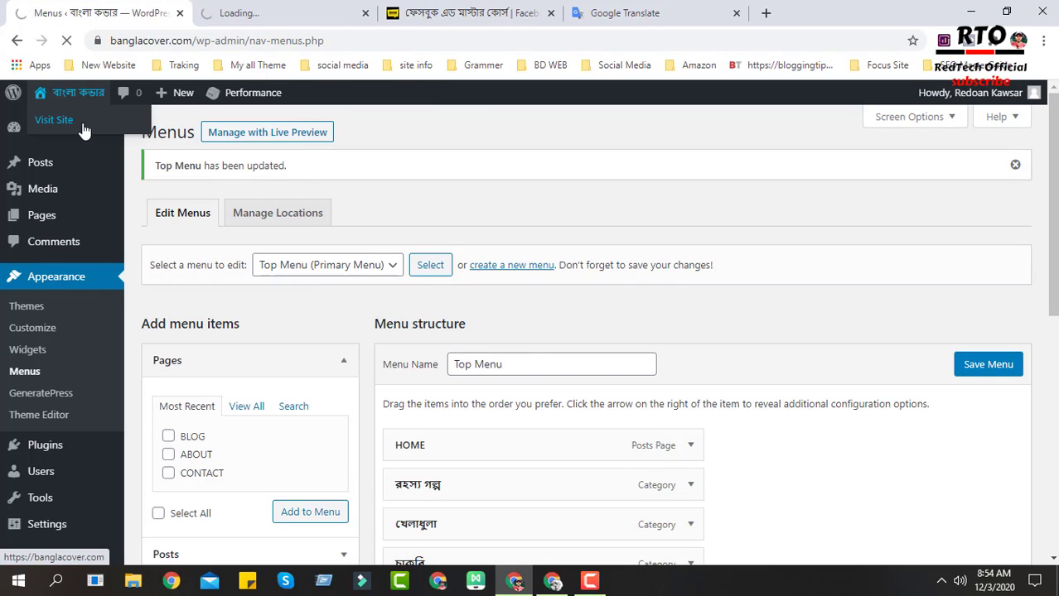
pyautogui.click(272, 10)
pyautogui.click(47, 7)
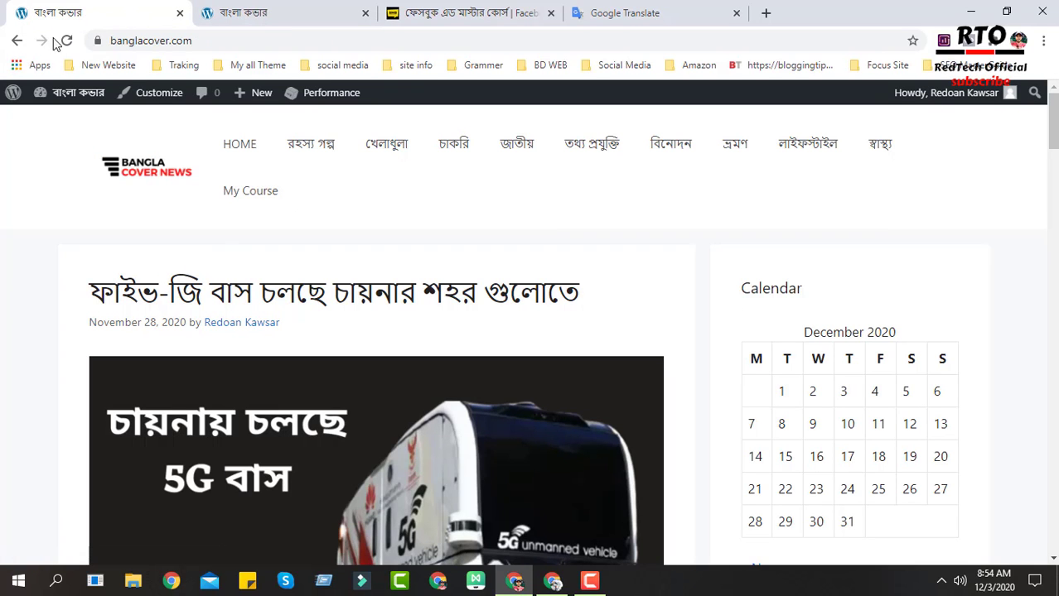
# - Go through the Dashboard back to the Appearance Menus page
pyautogui.click(57, 124)
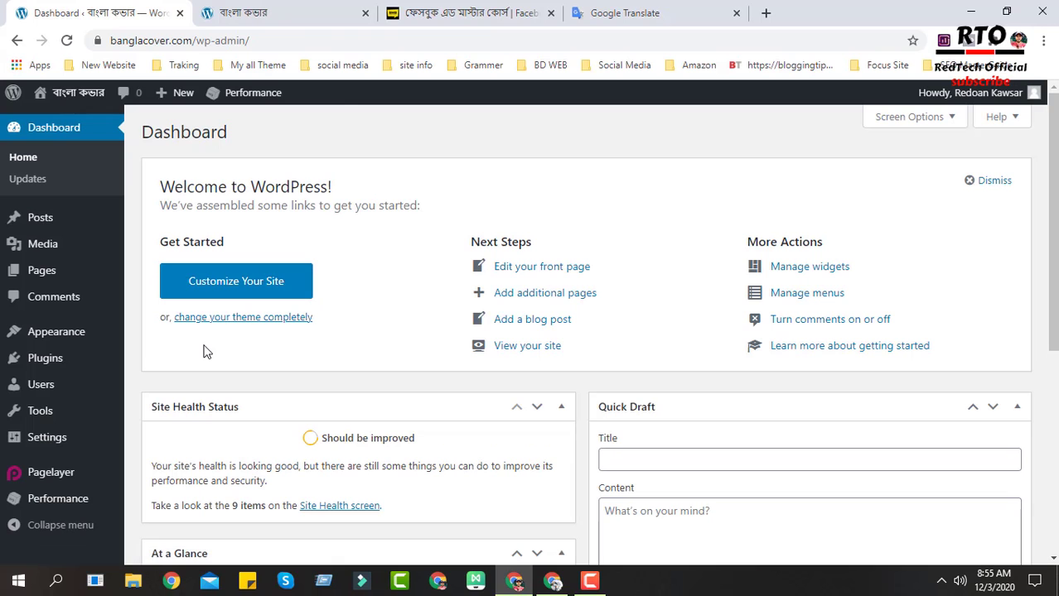
pyautogui.click(248, 12)
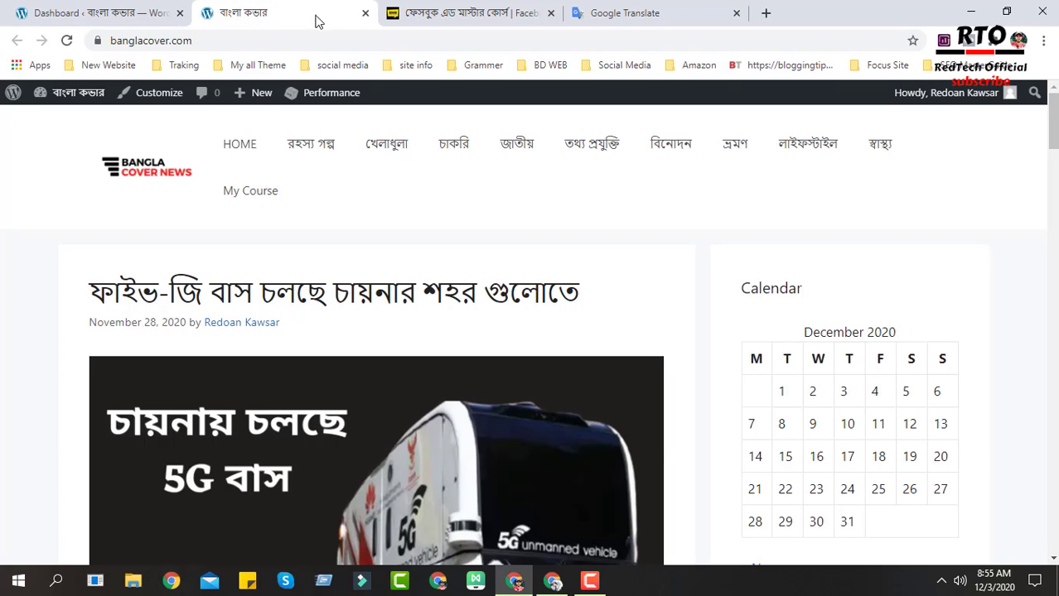
pyautogui.click(132, 9)
pyautogui.scroll(-4, 438, 248)
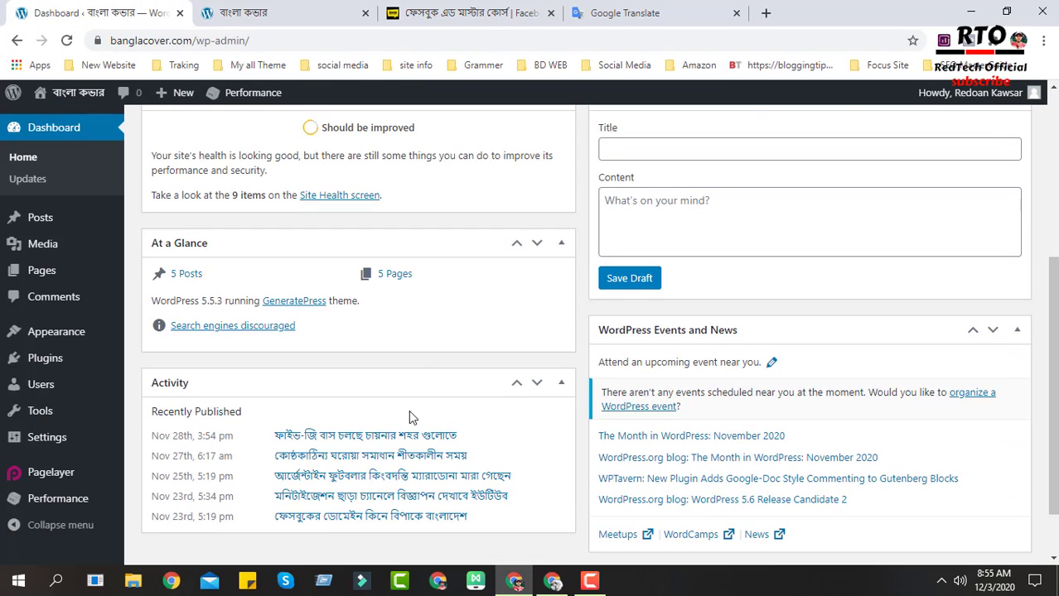
pyautogui.scroll(1, 398, 422)
pyautogui.scroll(3, 389, 429)
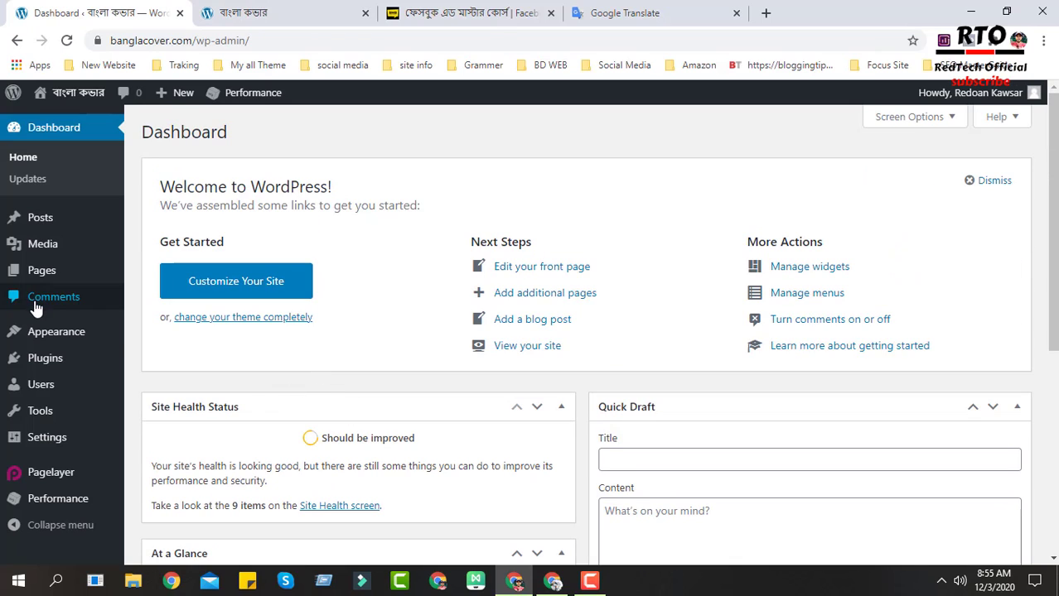
pyautogui.moveTo(31, 343)
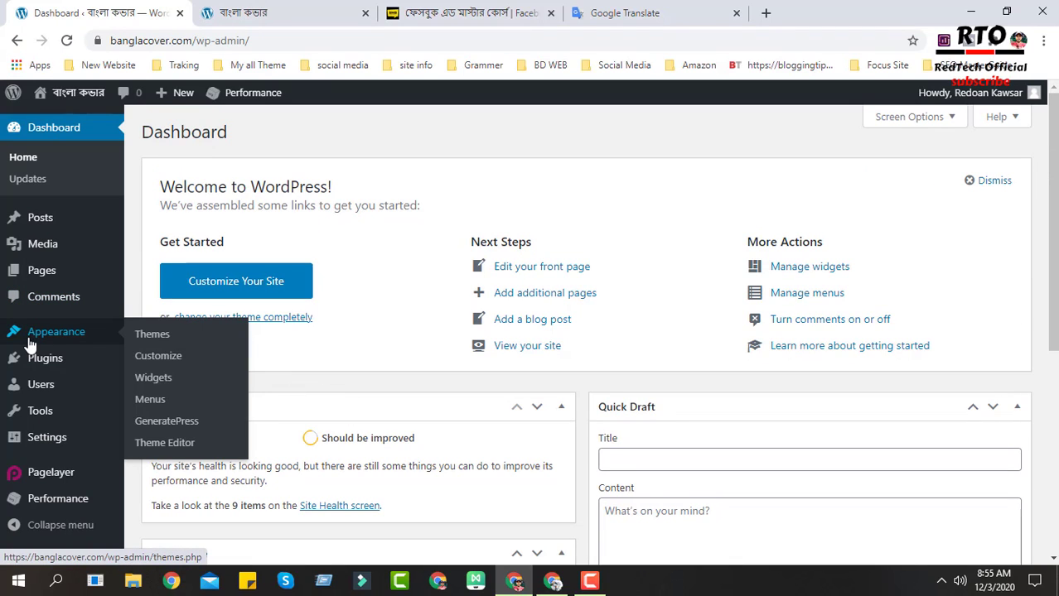
pyautogui.click(149, 402)
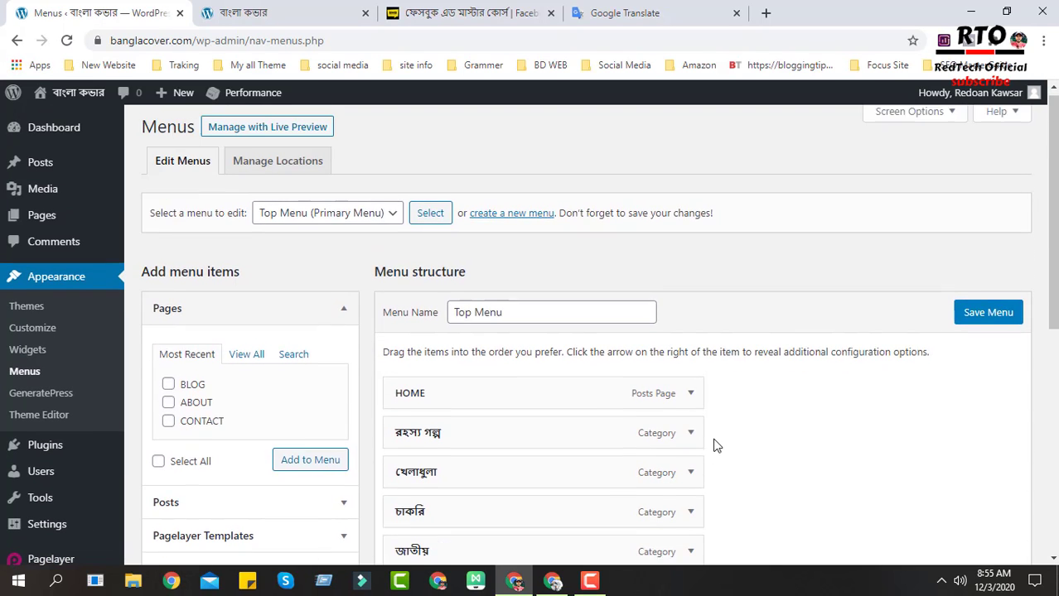
# - Enable the Link Target, Title Attribute and Link Relationship (XFN) advanced menu properties in Screen Options
pyautogui.click(944, 122)
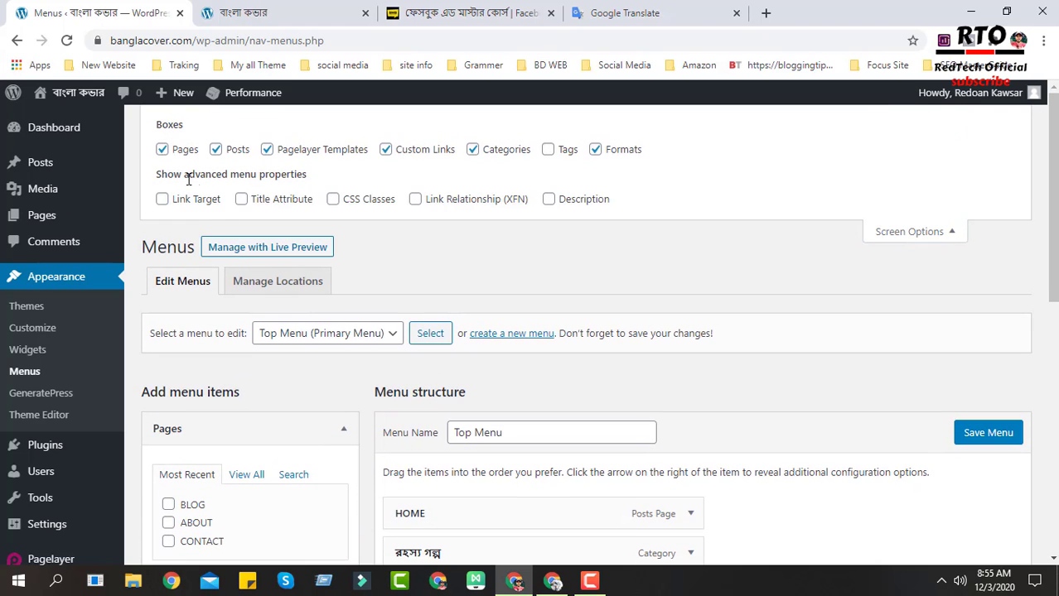
pyautogui.moveTo(164, 176); pyautogui.dragTo(306, 174)
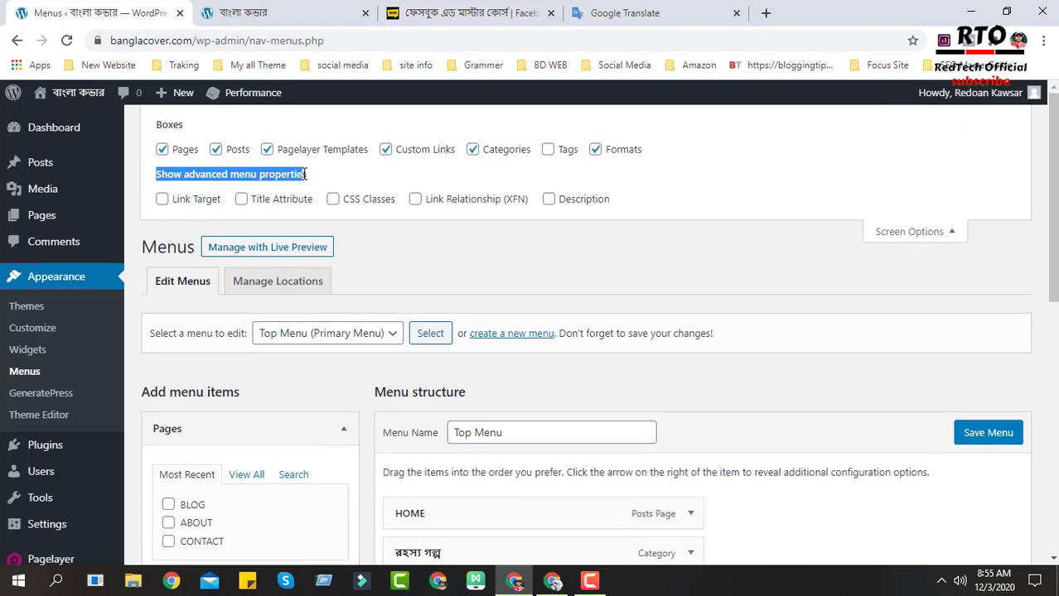
pyautogui.click(161, 199)
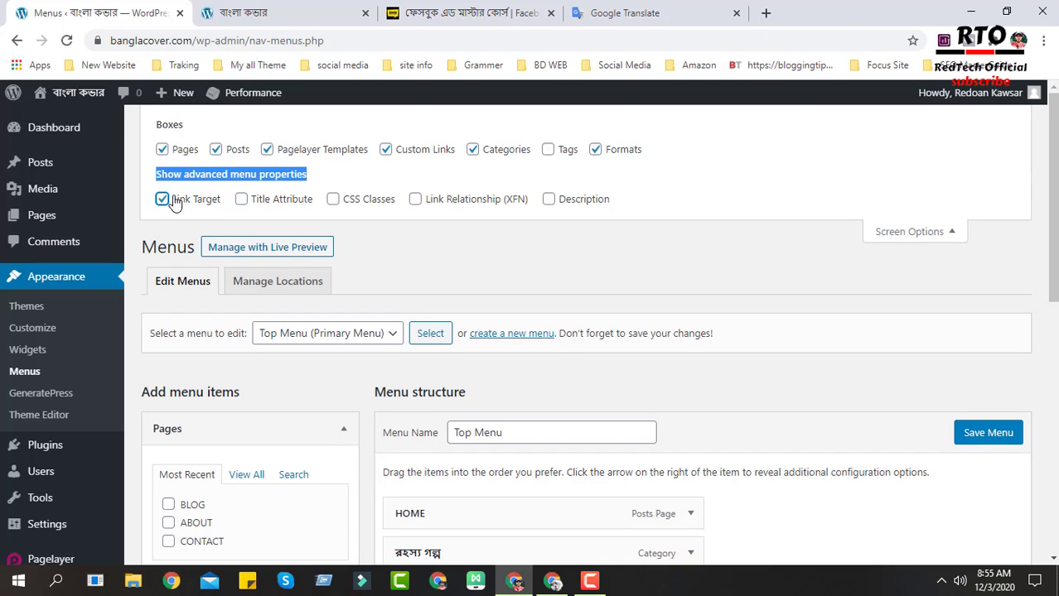
pyautogui.click(241, 199)
pyautogui.doubleClick(417, 199)
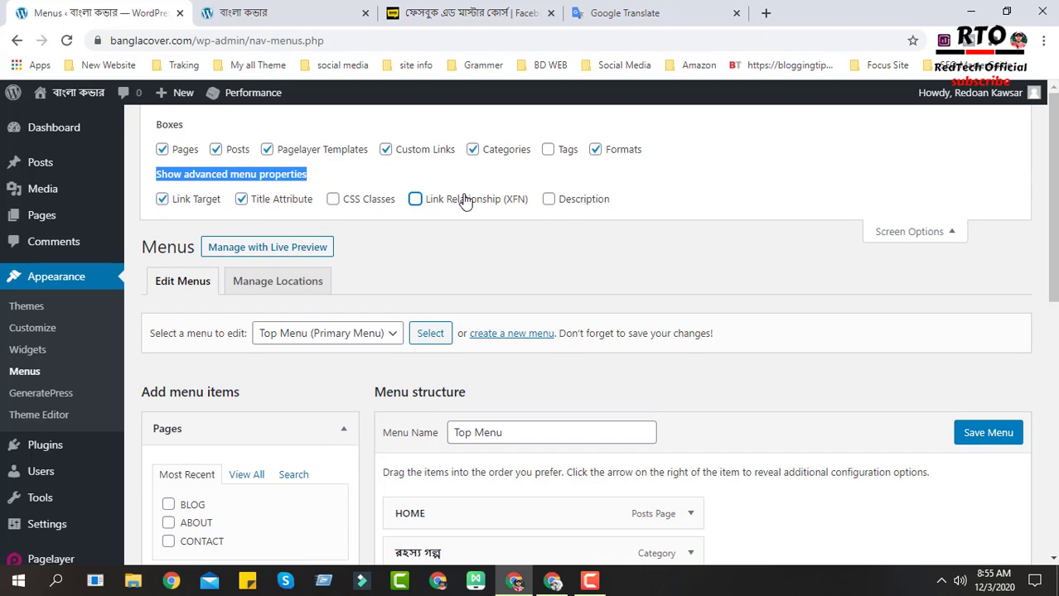
pyautogui.click(415, 203)
pyautogui.click(909, 236)
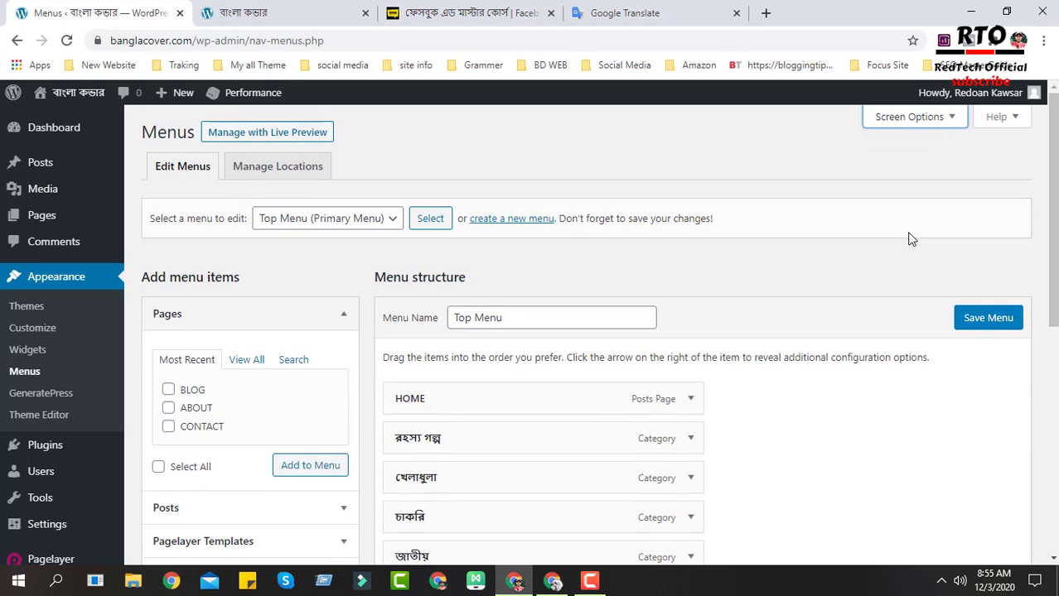
# - Expand the My Course menu item and set its link to open in a new tab
pyautogui.scroll(-1, 700, 236)
pyautogui.scroll(-5, 700, 240)
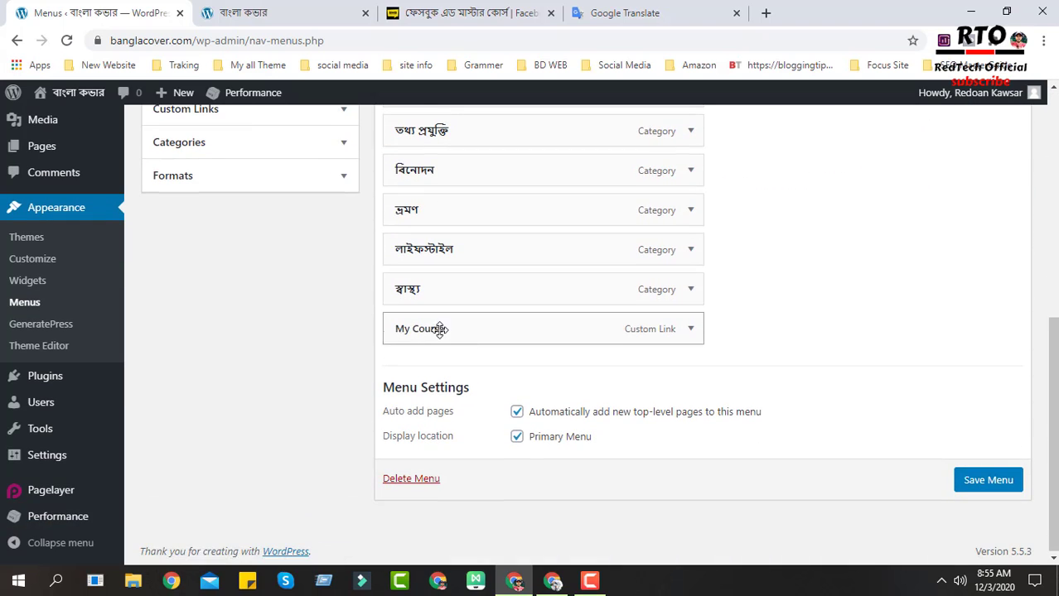
pyautogui.click(687, 331)
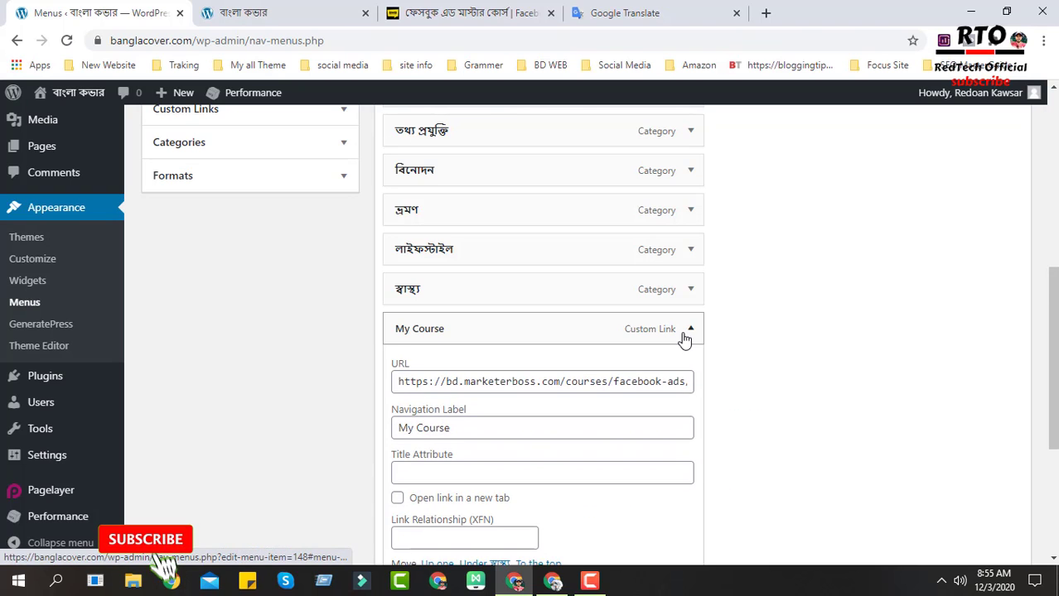
pyautogui.scroll(-1, 685, 338)
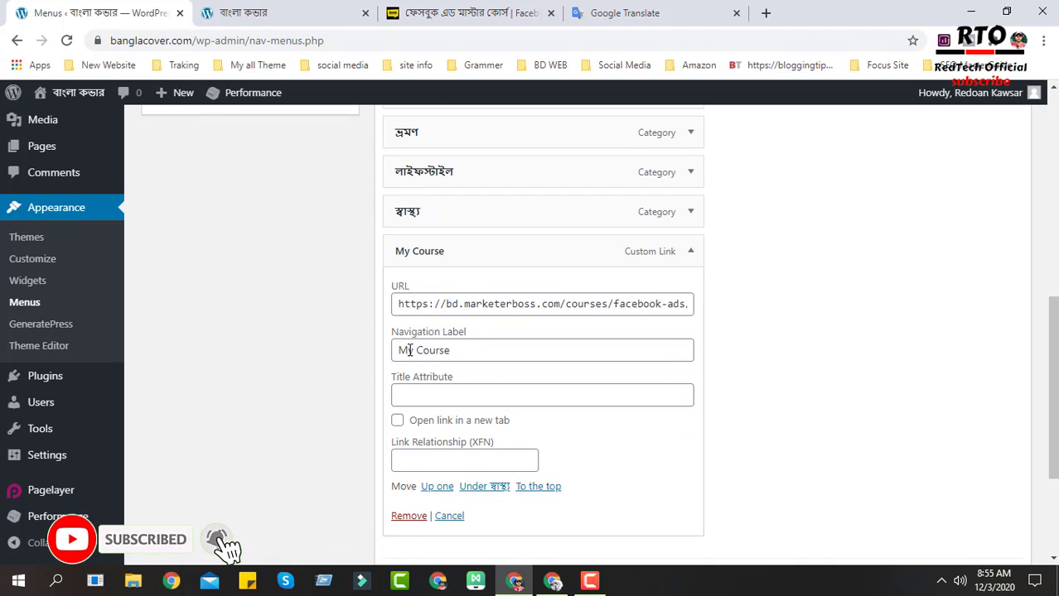
pyautogui.scroll(-1, 525, 345)
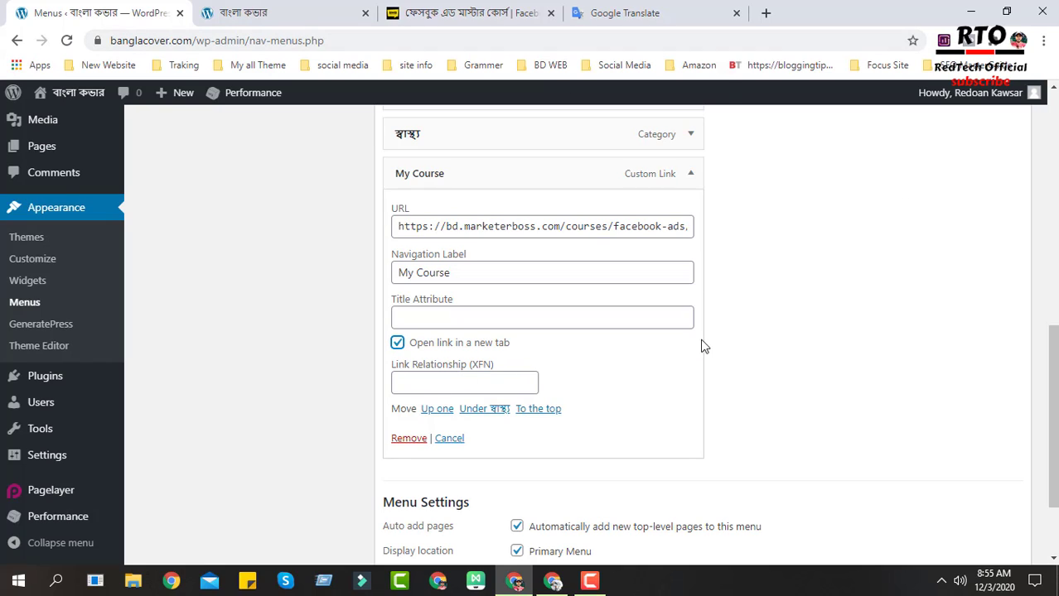
# - Set the My Course link relationship to nofollow and save the menu
pyautogui.click(413, 377)
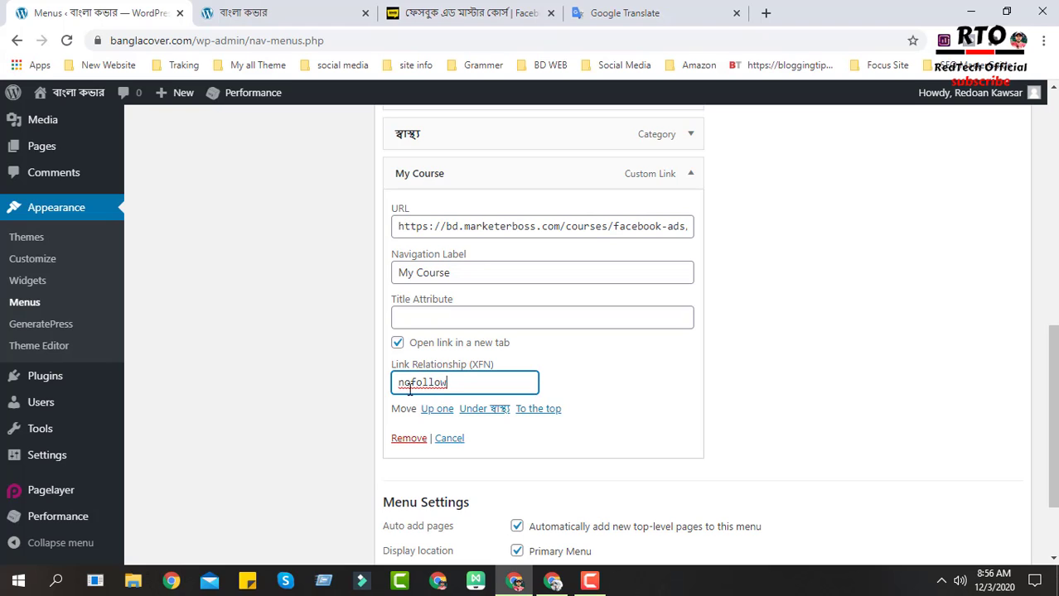
pyautogui.scroll(-1, 551, 429)
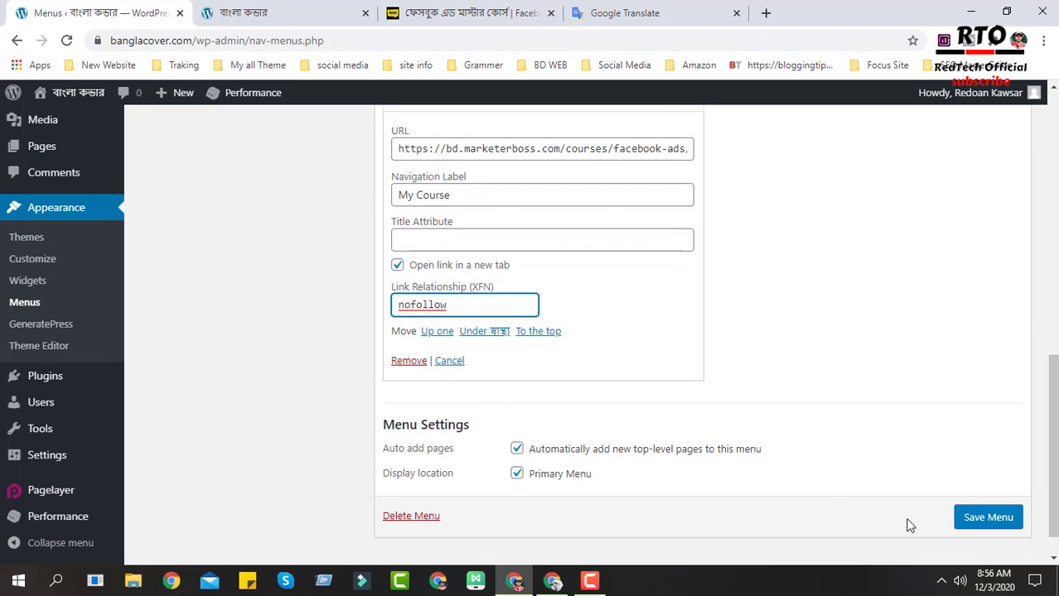
pyautogui.click(969, 520)
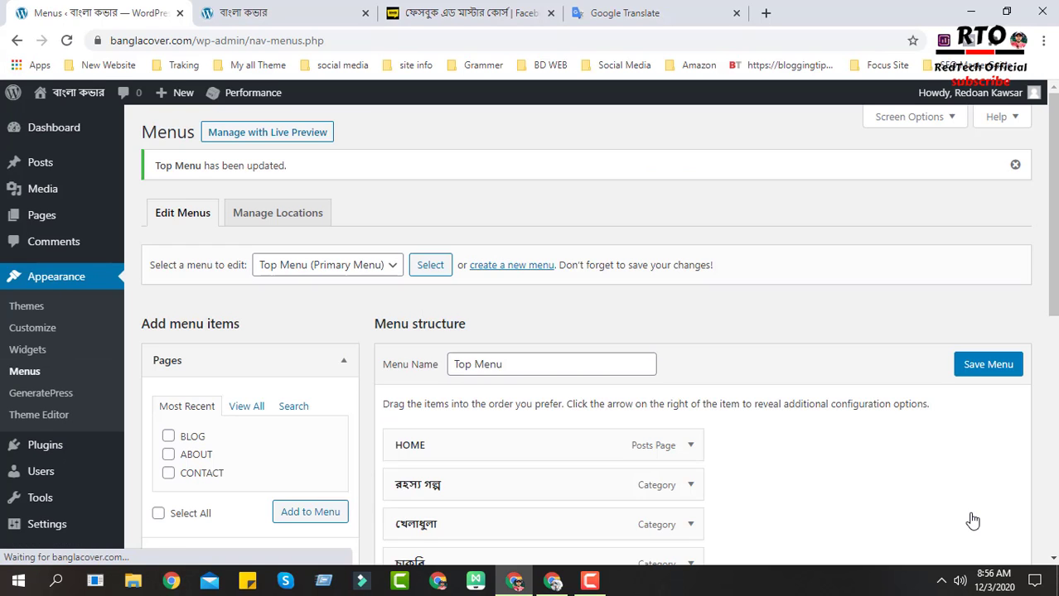
# - Expand the My Course menu item again to check its saved link settings
pyautogui.scroll(-6, 492, 331)
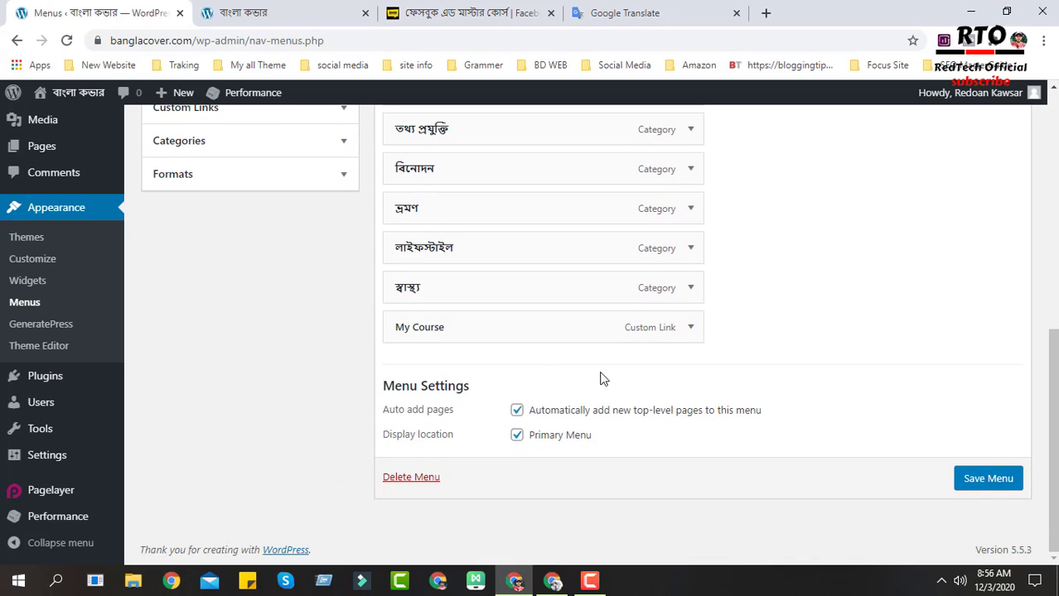
pyautogui.doubleClick(690, 328)
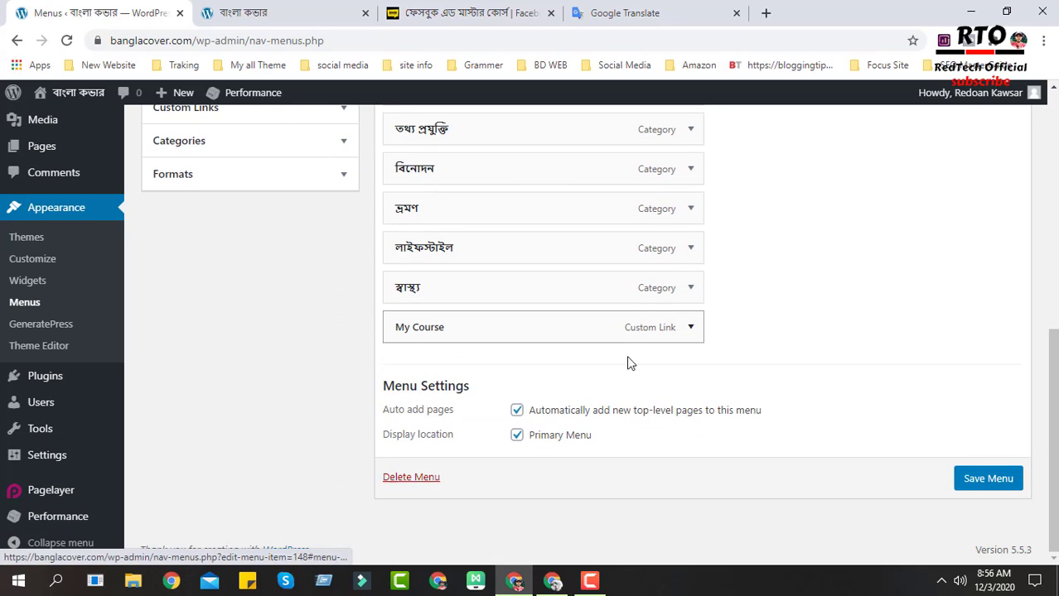
pyautogui.click(696, 328)
pyautogui.scroll(-2, 492, 423)
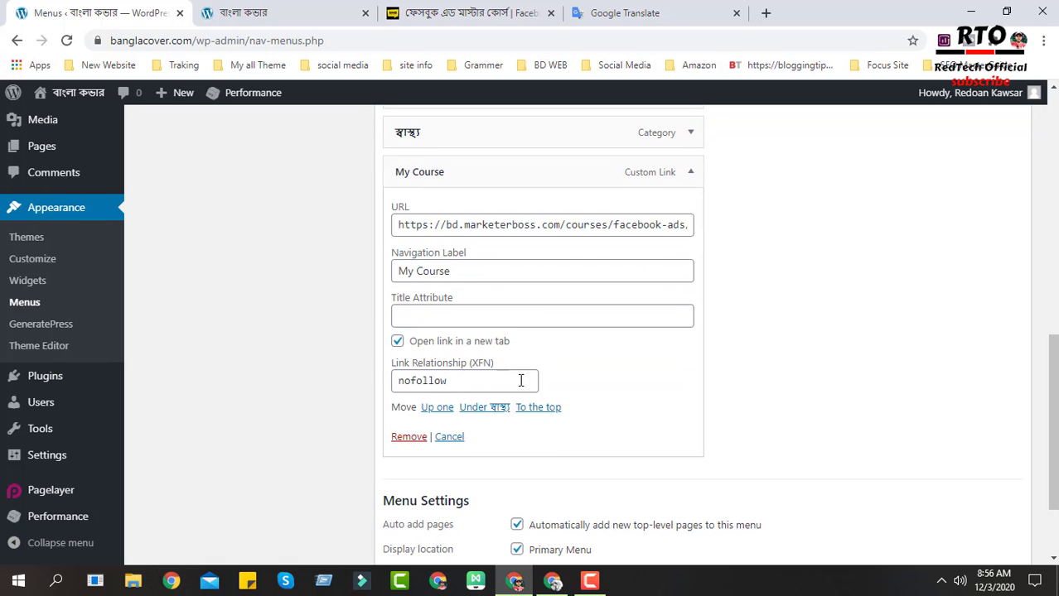
pyautogui.scroll(8, 605, 385)
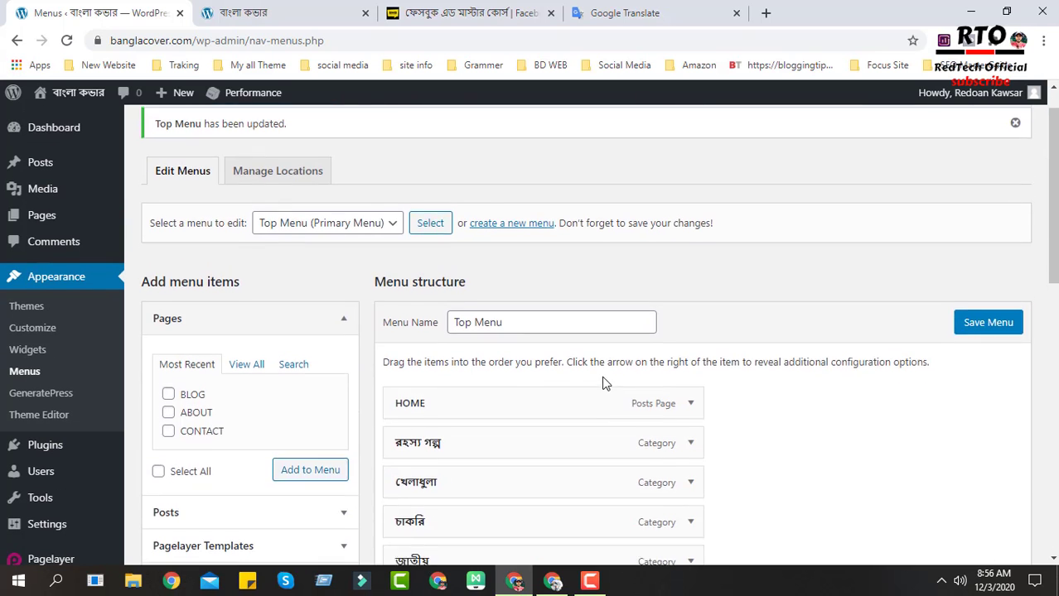
# - Reload the live site and follow the My Course menu link to check it opens in a new tab
pyautogui.click(474, 10)
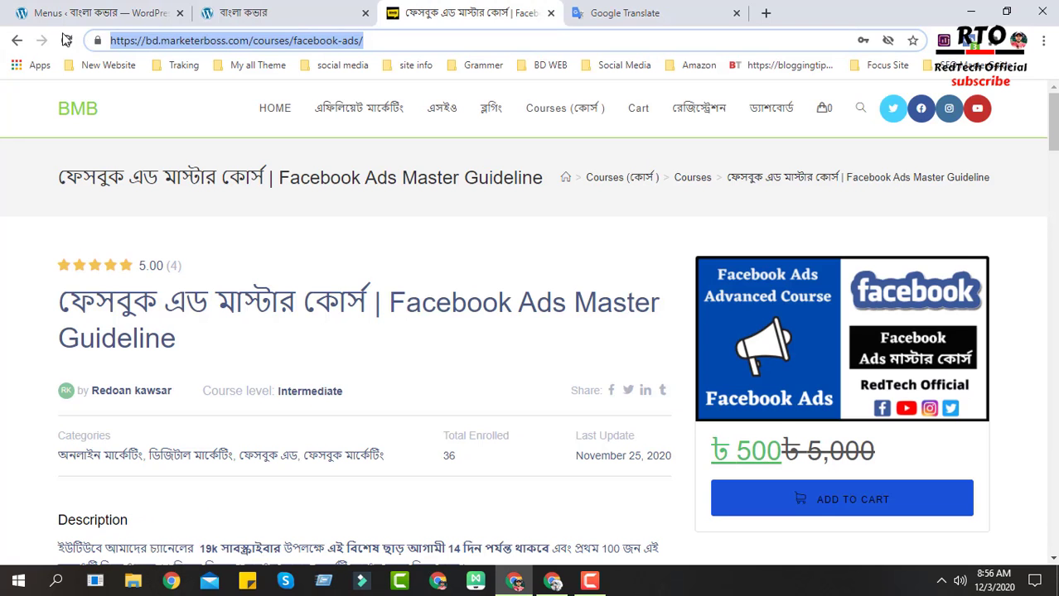
pyautogui.click(199, 12)
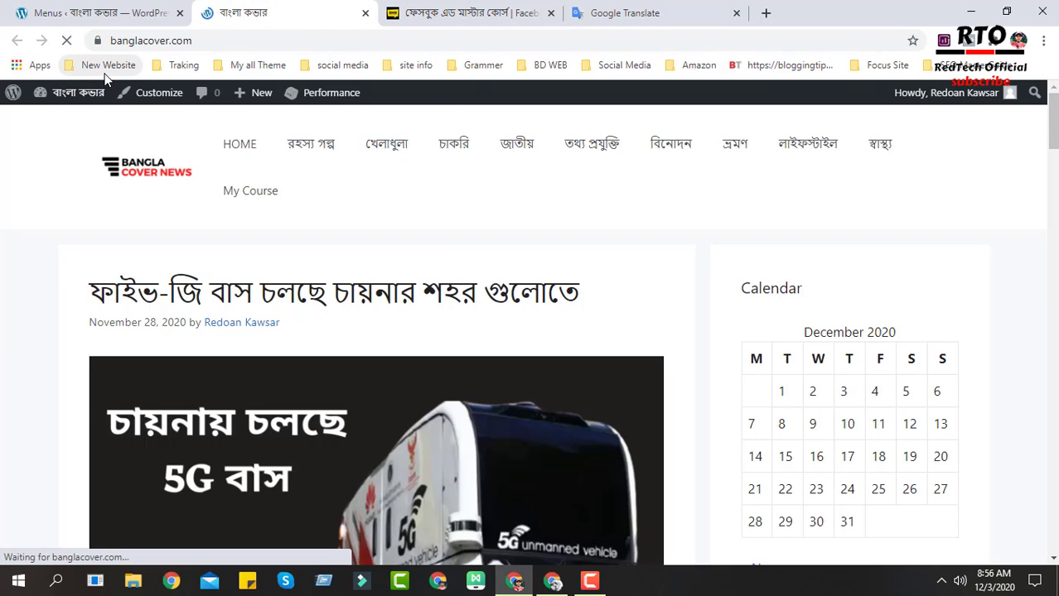
pyautogui.click(252, 199)
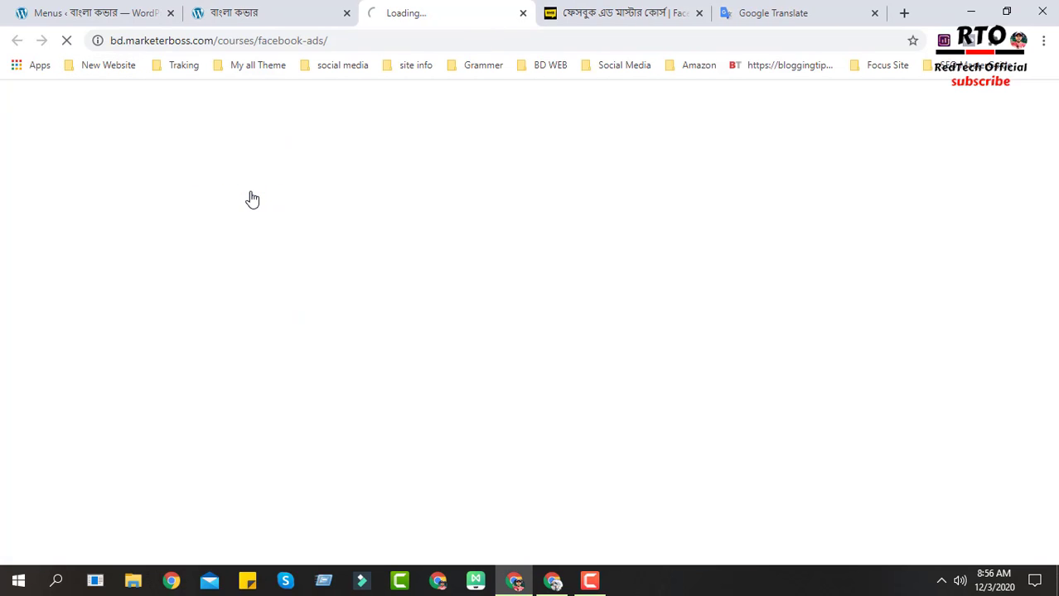
pyautogui.click(242, 15)
pyautogui.click(383, 6)
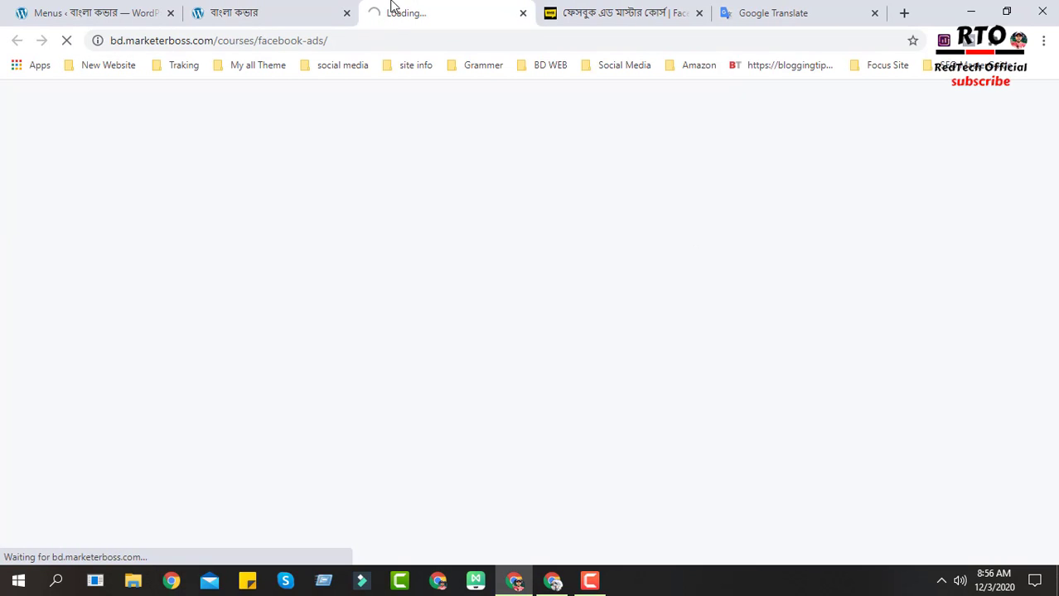
pyautogui.click(316, 7)
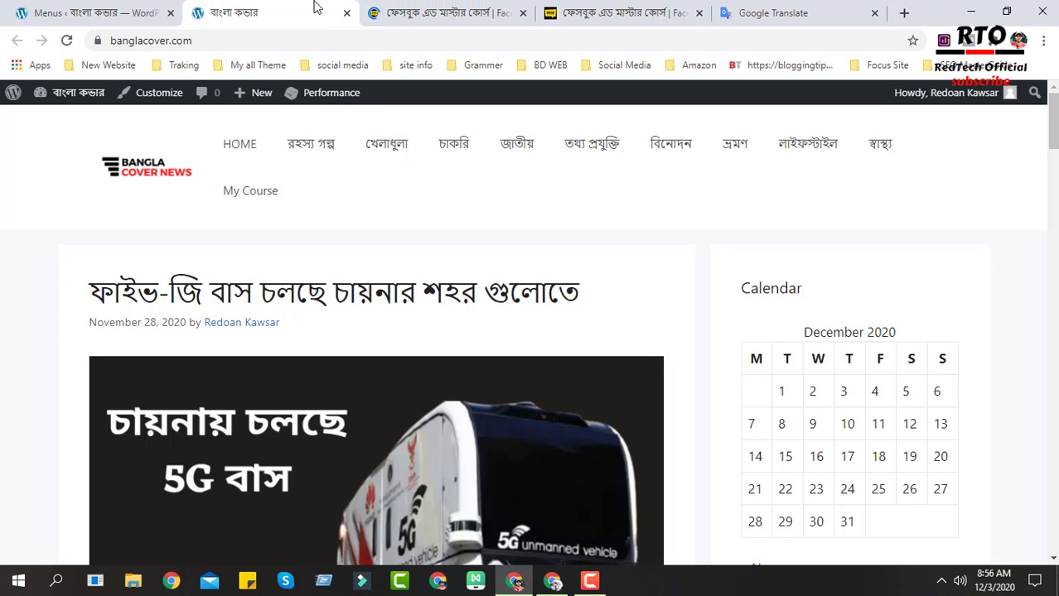
pyautogui.click(439, 7)
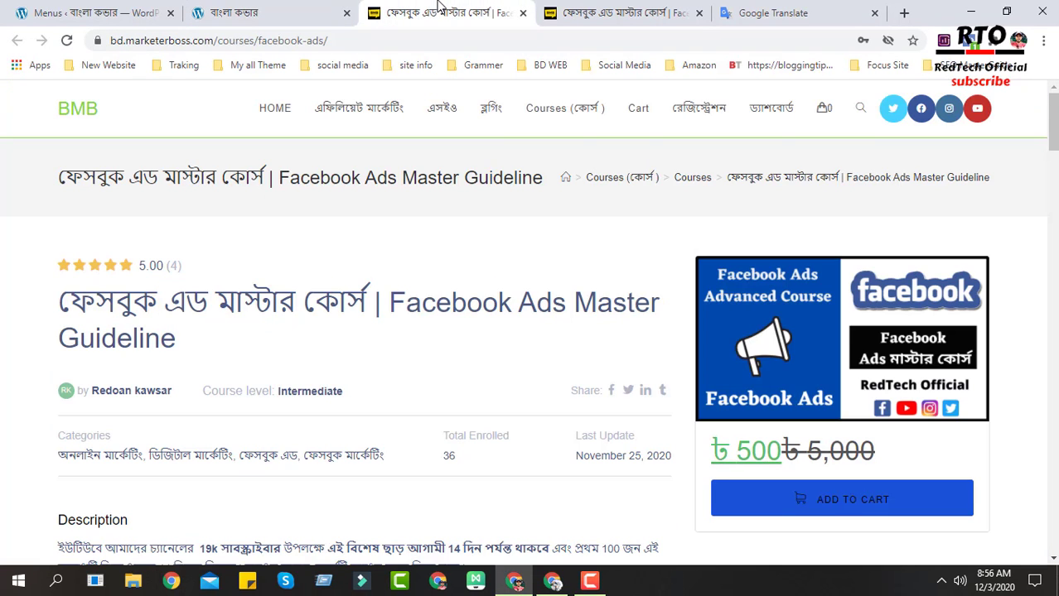
pyautogui.click(275, 7)
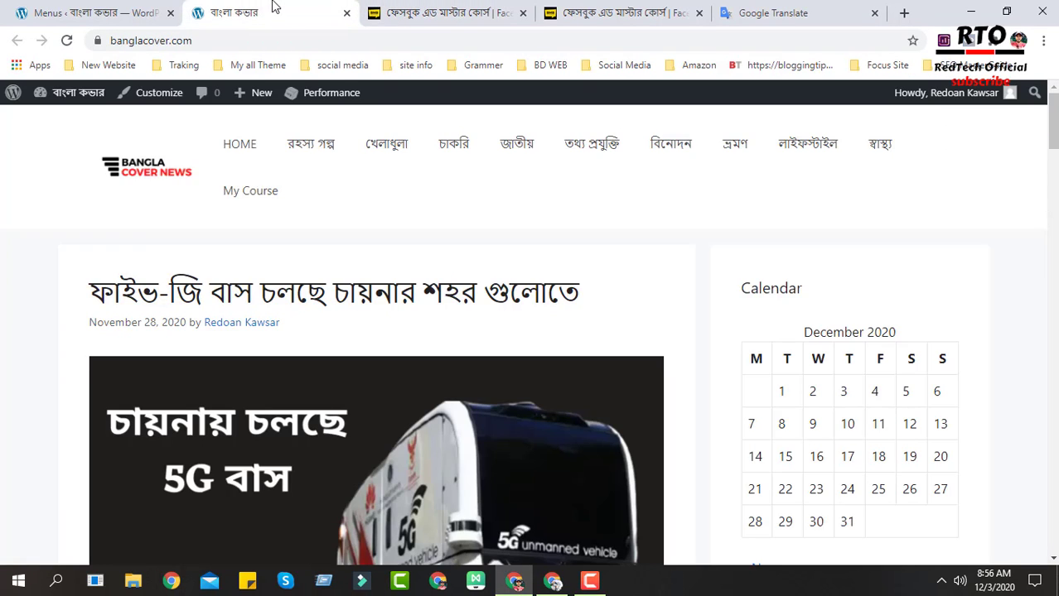
pyautogui.click(458, 8)
# - Examine the course page's details, description and price
pyautogui.scroll(-3, 531, 443)
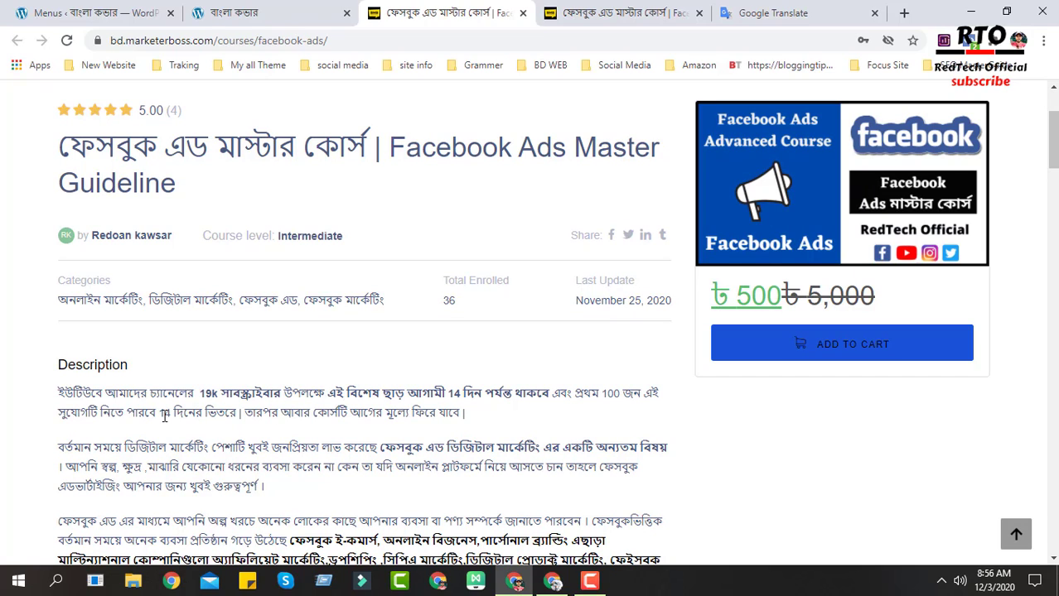
pyautogui.moveTo(161, 417); pyautogui.dragTo(477, 413)
pyautogui.scroll(1, 462, 423)
pyautogui.scroll(1, 458, 420)
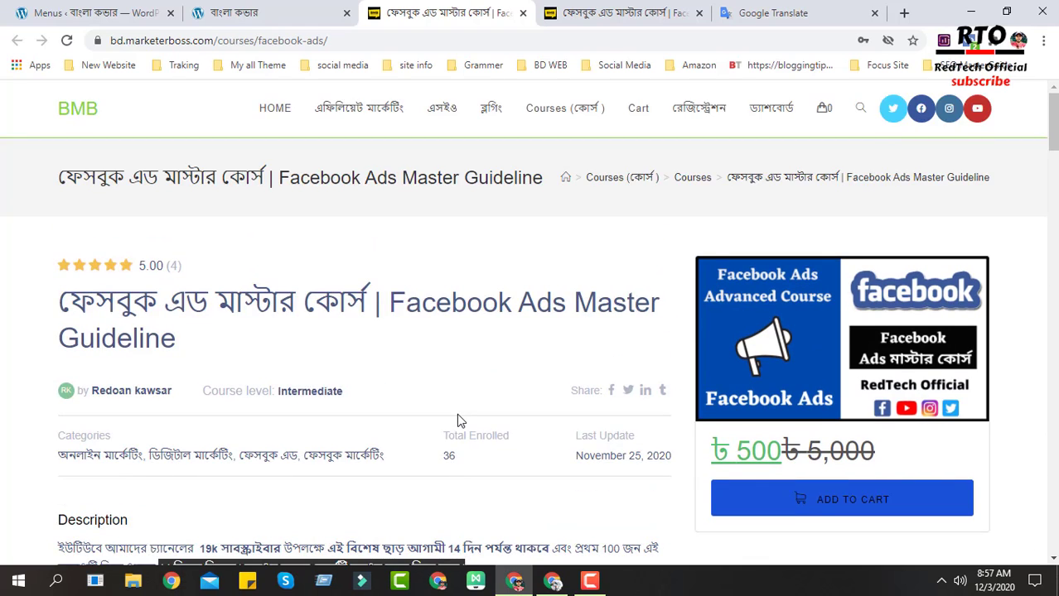
pyautogui.scroll(-2, 458, 420)
pyautogui.tripleClick(742, 298)
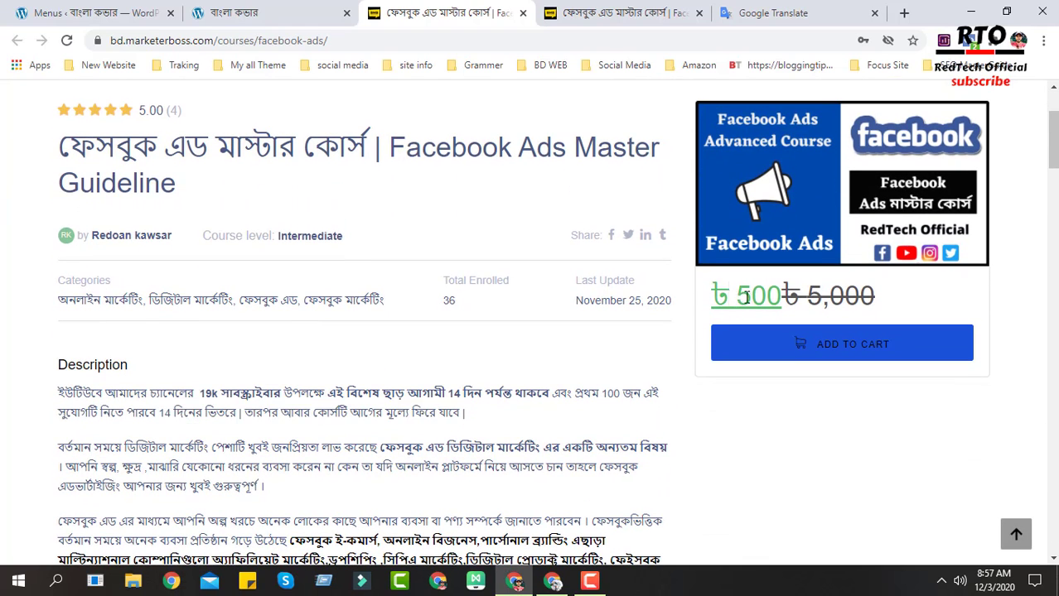
pyautogui.moveTo(781, 295); pyautogui.dragTo(778, 295)
pyautogui.click(417, 396)
pyautogui.scroll(2, 414, 398)
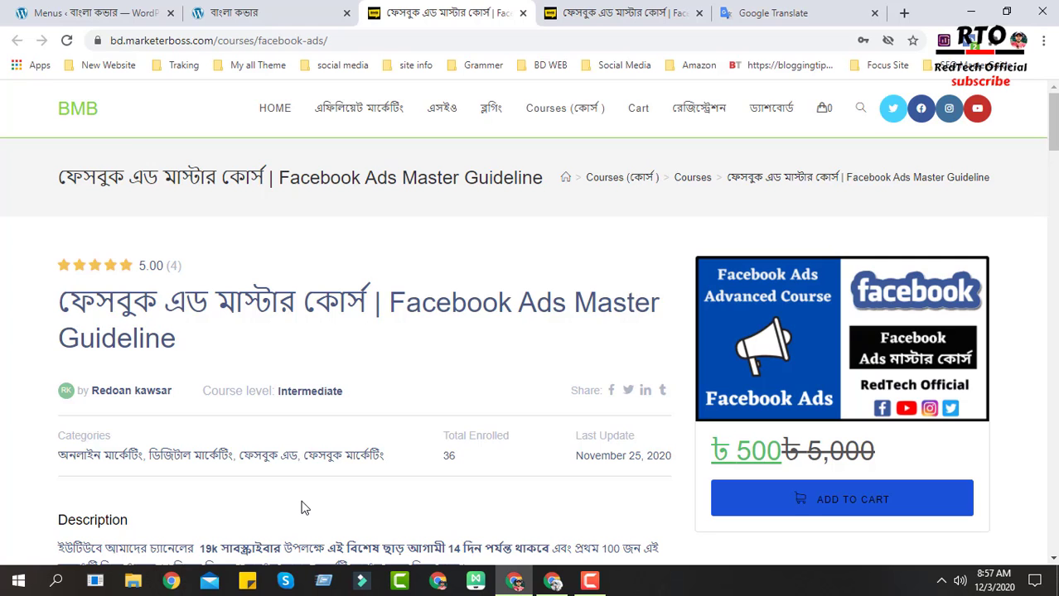
# - Examine the course's lesson topics, instructor profile and student feedback sections further down the page
pyautogui.scroll(-15, 302, 508)
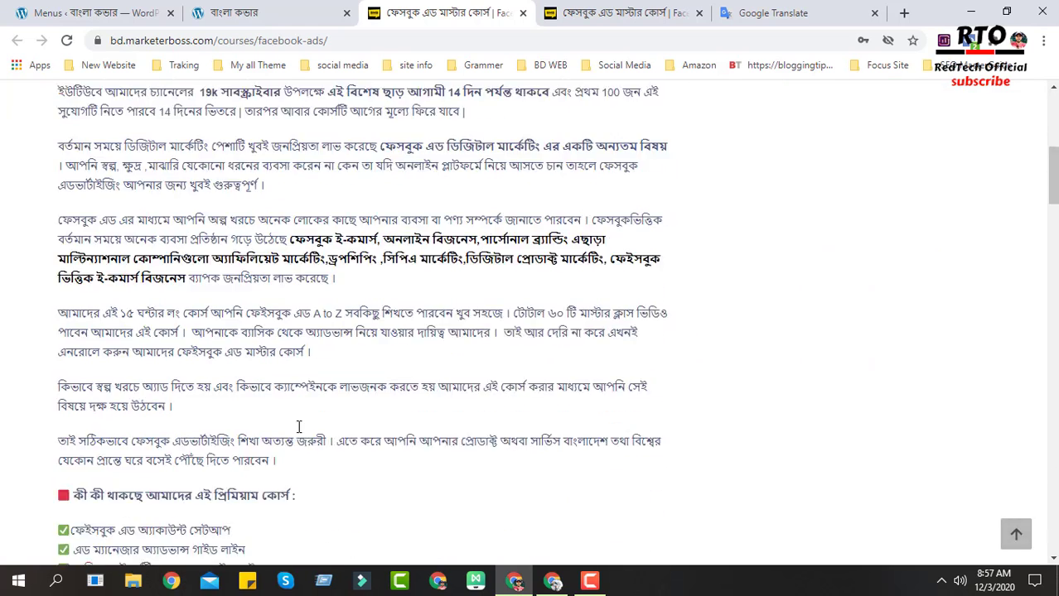
pyautogui.scroll(-15, 311, 426)
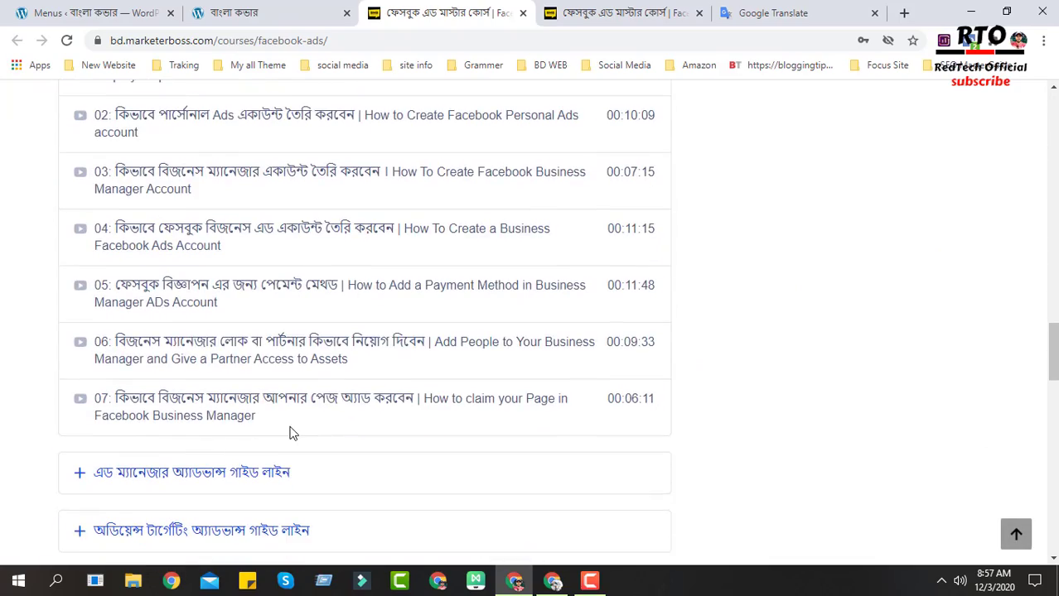
pyautogui.scroll(-5, 273, 308)
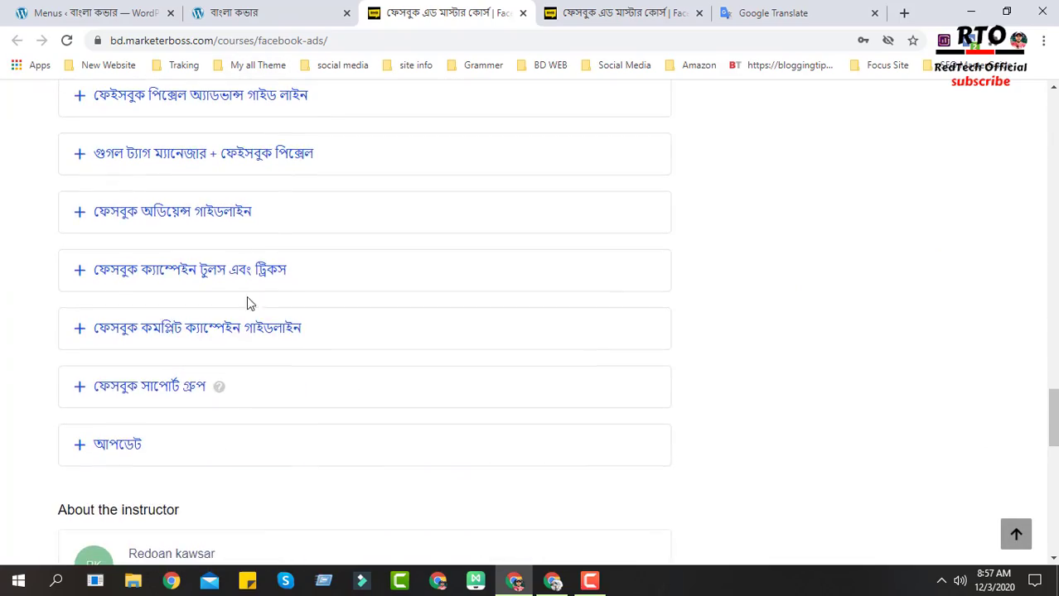
pyautogui.scroll(2, 443, 430)
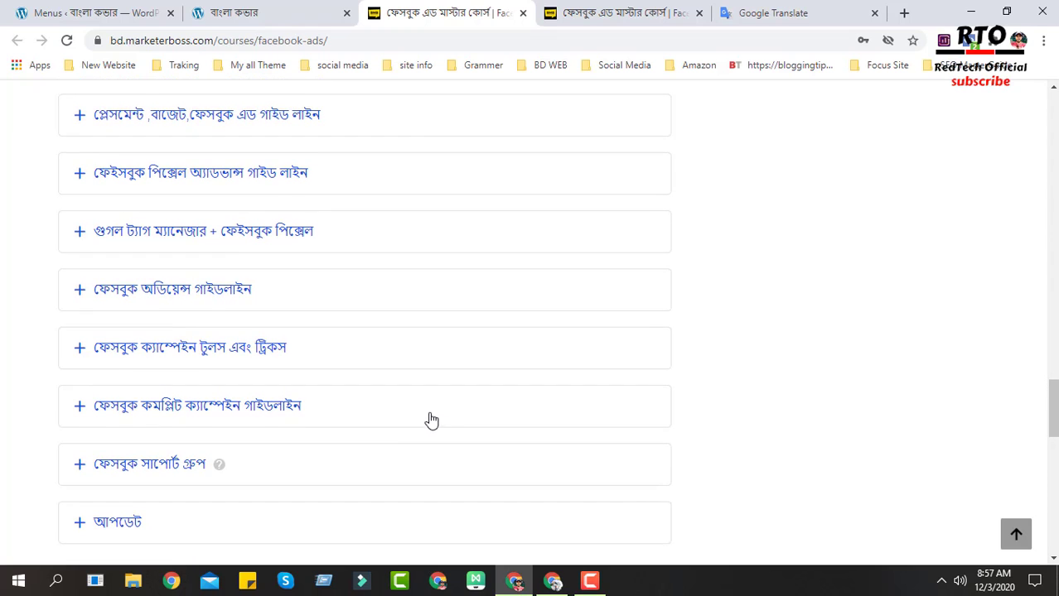
pyautogui.scroll(-6, 298, 352)
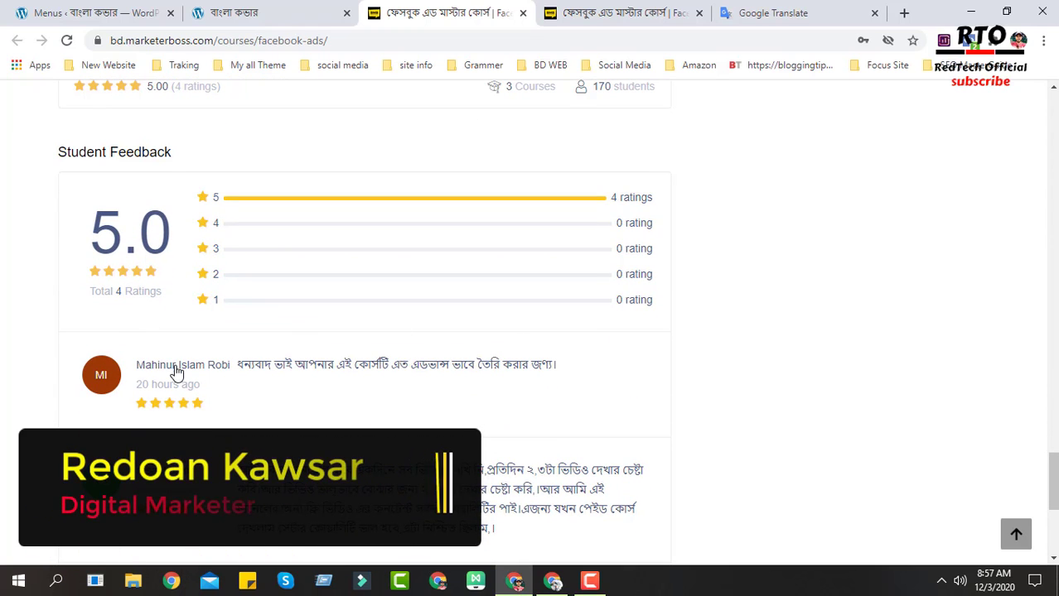
pyautogui.scroll(1, 524, 352)
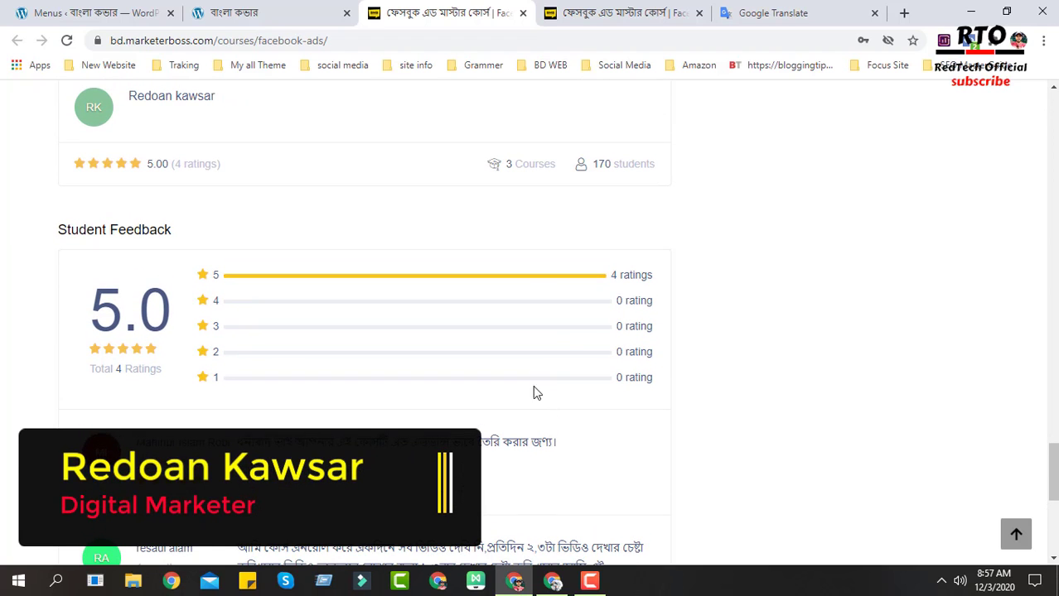
pyautogui.scroll(1, 652, 321)
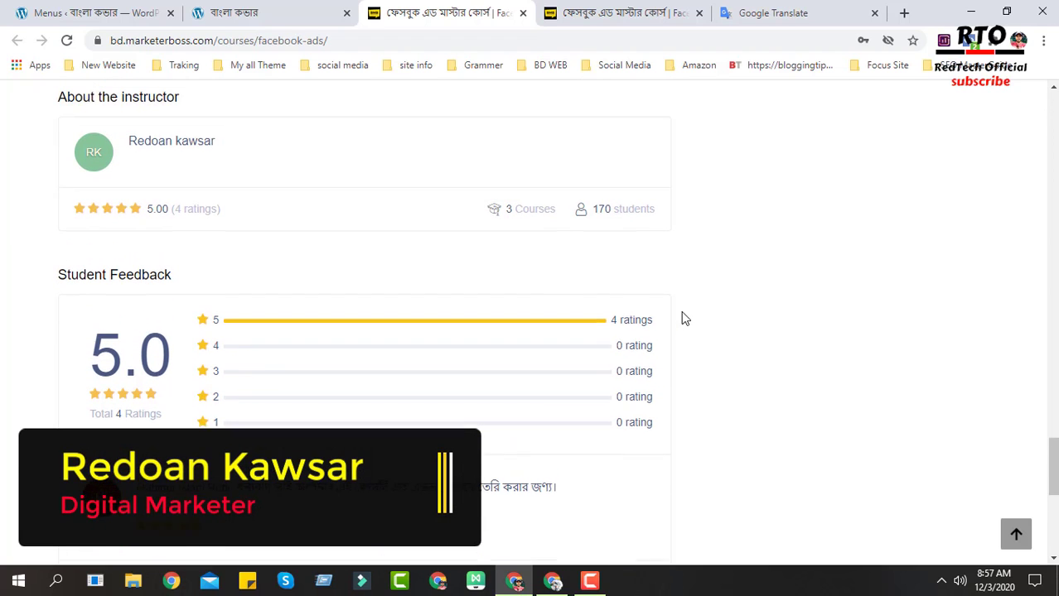
pyautogui.scroll(15, 692, 432)
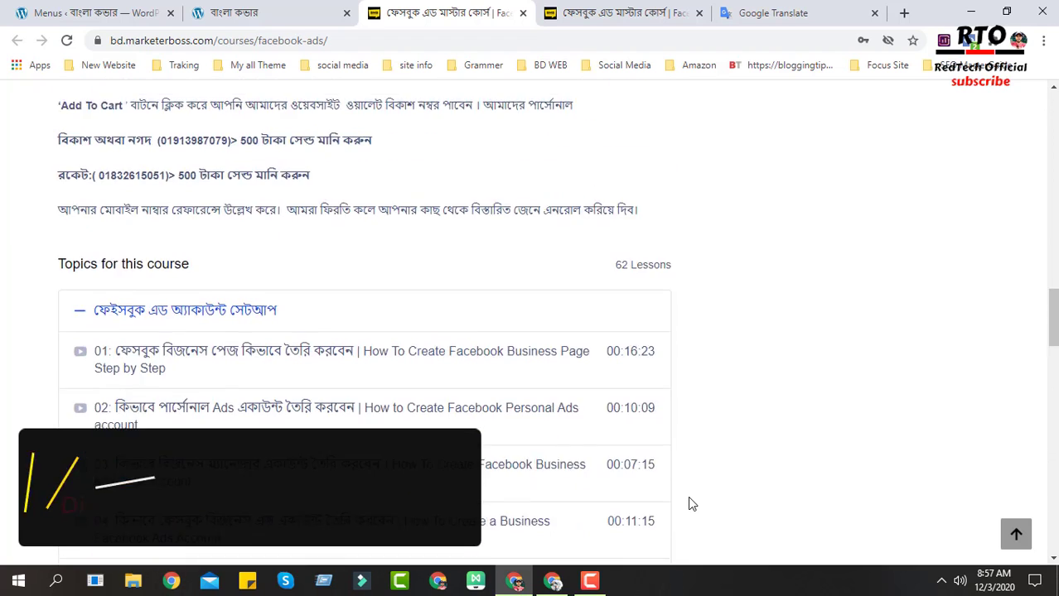
pyautogui.scroll(10, 691, 503)
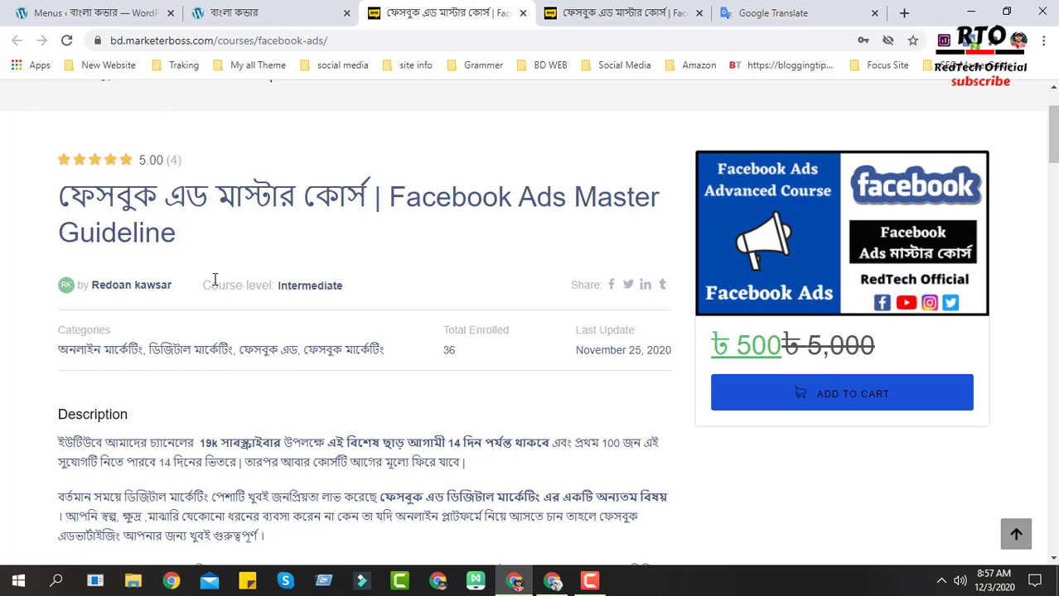
# - Highlight the course price, the 14-day offer period and the subscriber count in the description
pyautogui.moveTo(471, 355); pyautogui.dragTo(448, 353)
pyautogui.click(452, 423)
pyautogui.moveTo(735, 346); pyautogui.dragTo(781, 347)
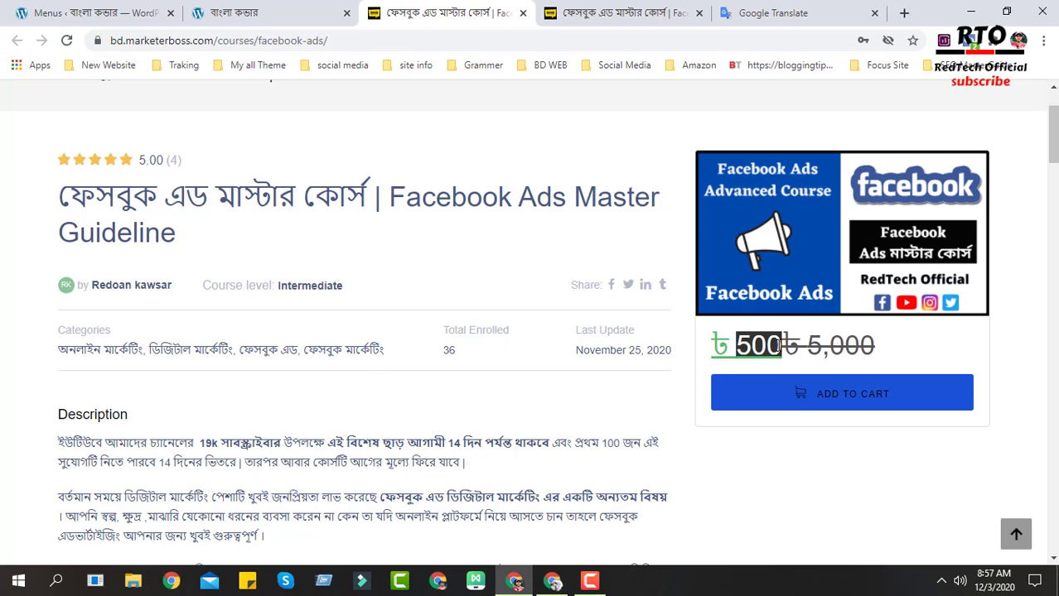
pyautogui.scroll(-1, 407, 419)
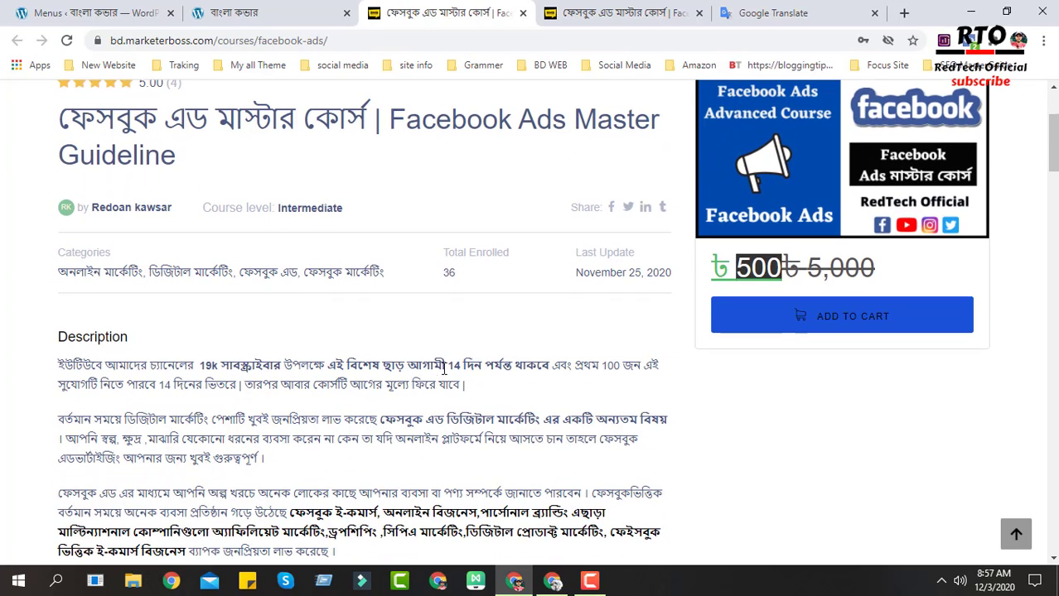
pyautogui.moveTo(446, 366); pyautogui.dragTo(516, 366)
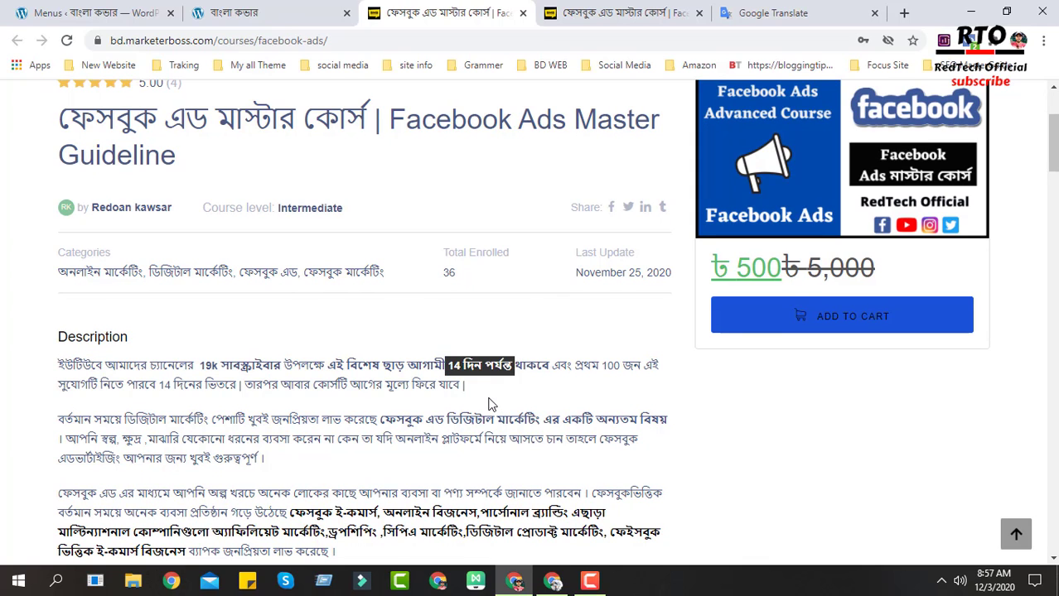
pyautogui.scroll(1, 490, 404)
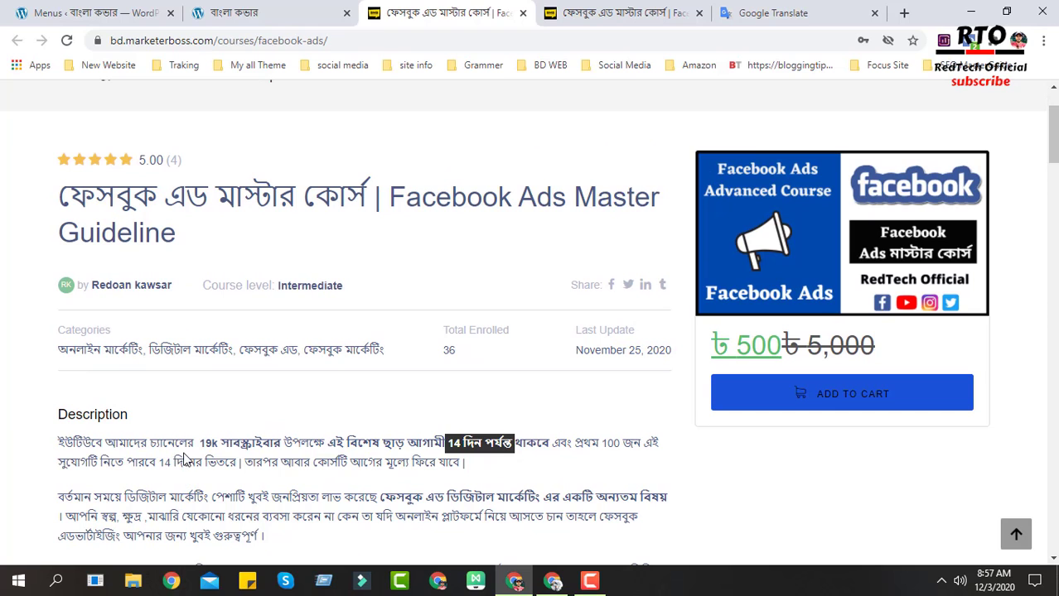
pyautogui.scroll(1, 207, 406)
pyautogui.scroll(-2, 204, 401)
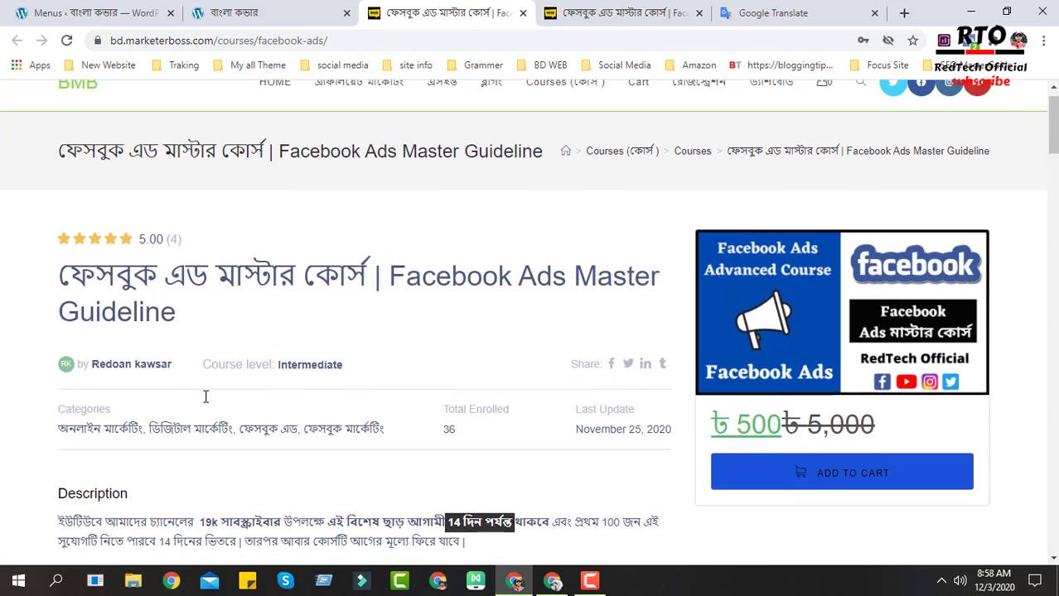
pyautogui.moveTo(200, 391); pyautogui.dragTo(278, 391)
pyautogui.scroll(2, 339, 425)
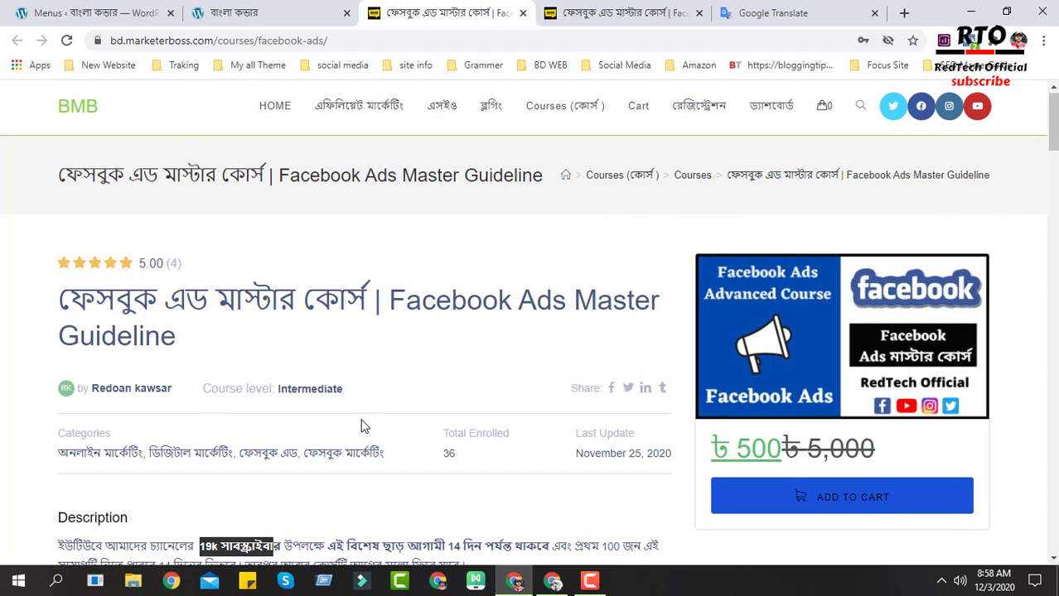